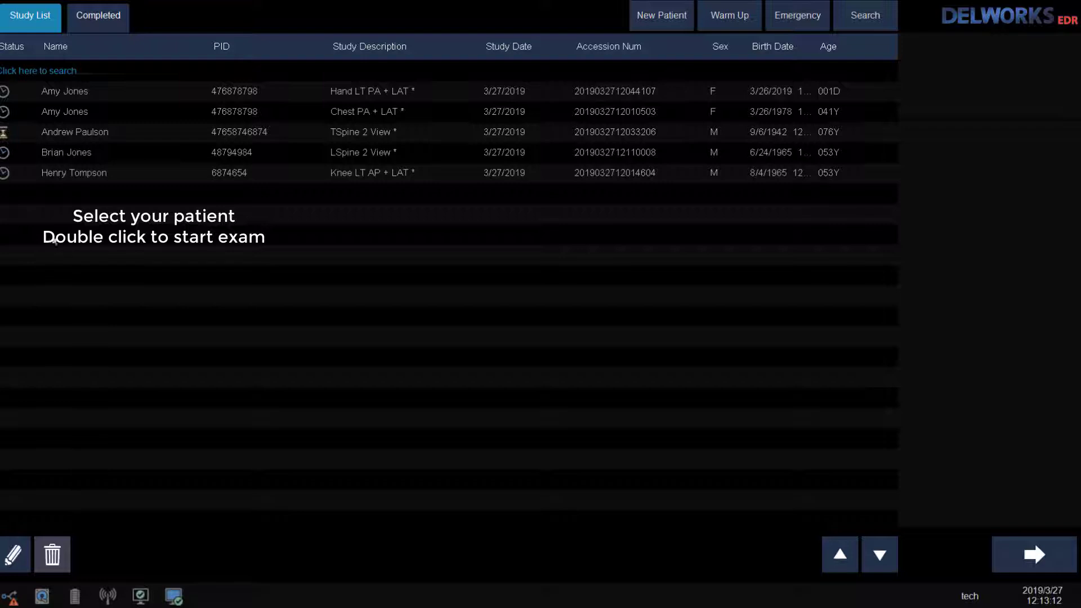
Step: Open the scheduled LSpine 2 View study from the Study List to start the exam
left_click(64, 155)
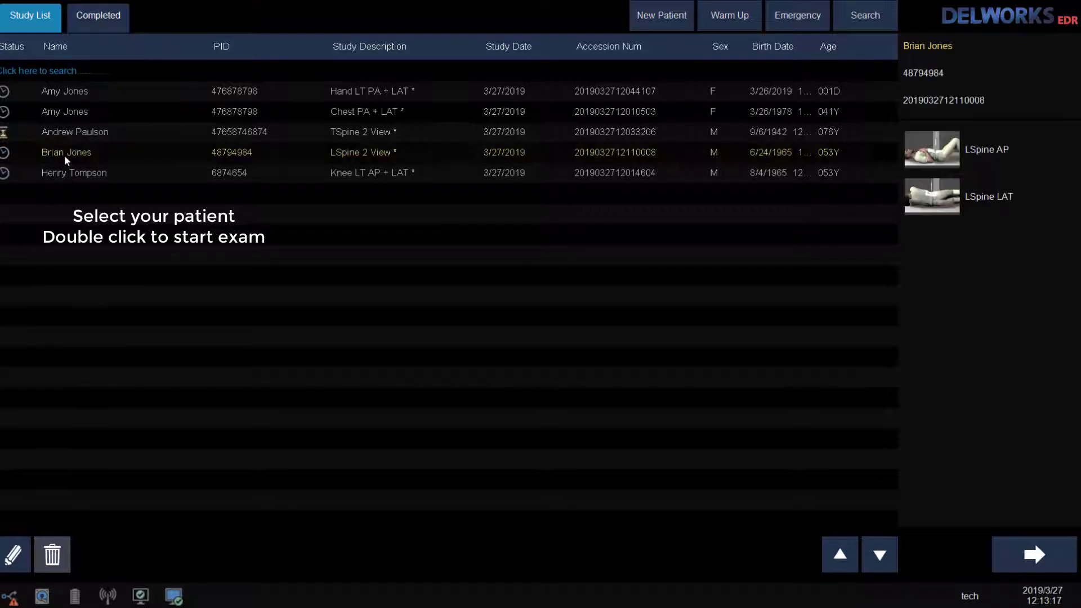
double_click(64, 154)
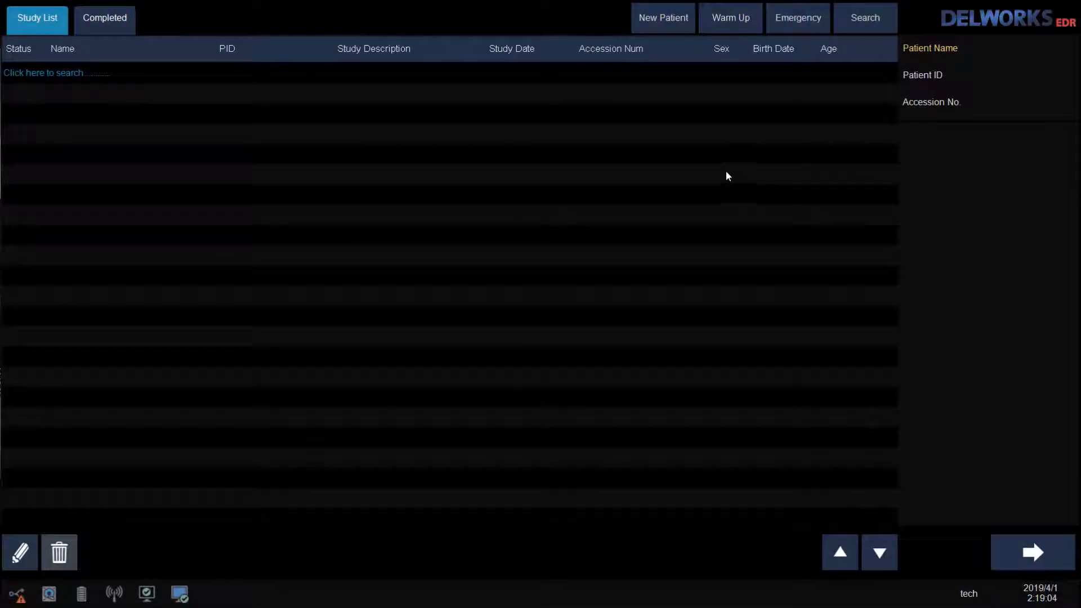
Step: Start a new patient record and enter the patient's name and patient ID
left_click(661, 26)
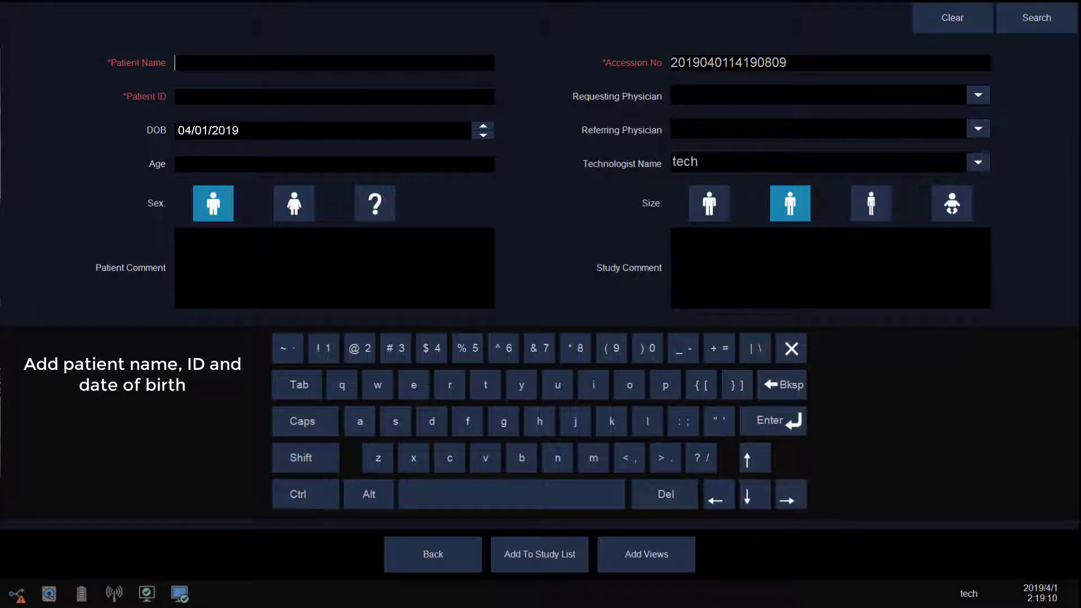
key("Tab")
left_click(335, 96)
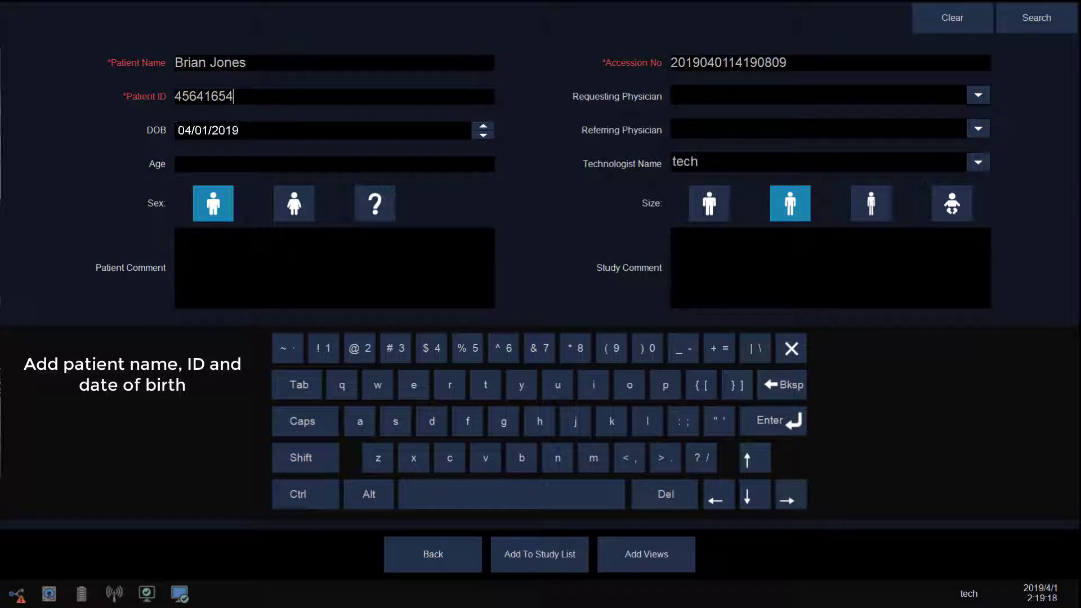
Step: Enter the patient's birth date and continue to the exam view selection
left_click(240, 131)
left_click(206, 134)
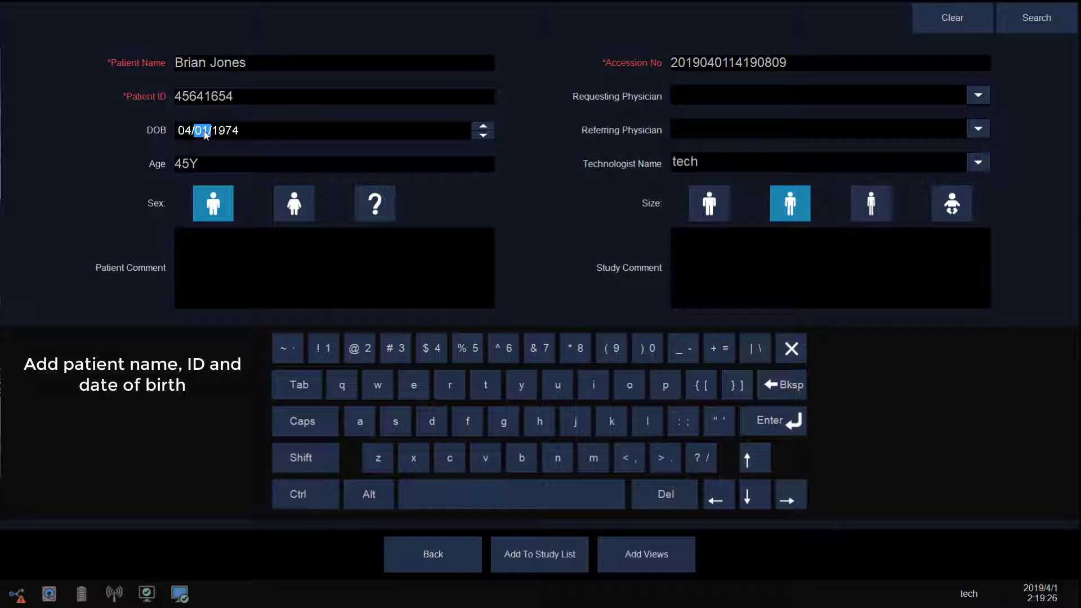
type("05")
left_click(183, 133)
type("03")
left_click(212, 209)
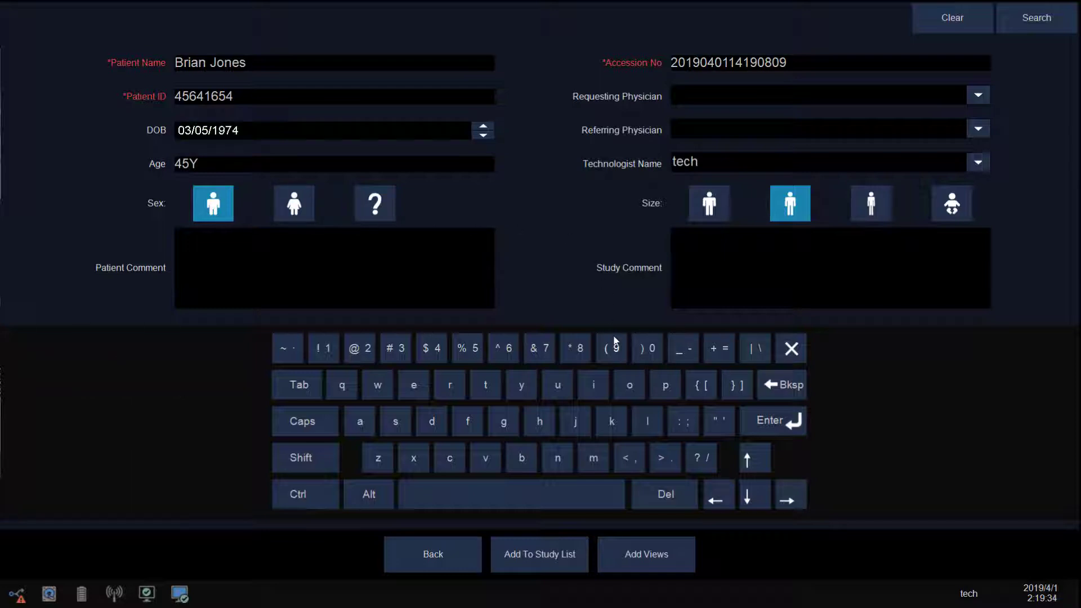
left_click(623, 562)
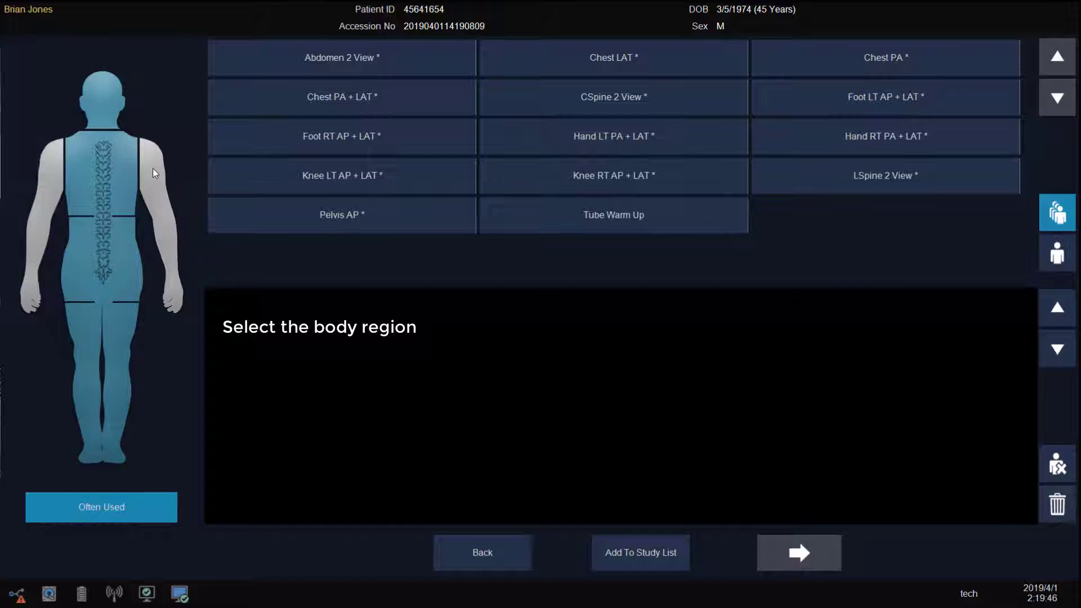
Step: Filter protocols to the spine, load LSpine 2 View with AP and LAT views, and start
left_click(106, 266)
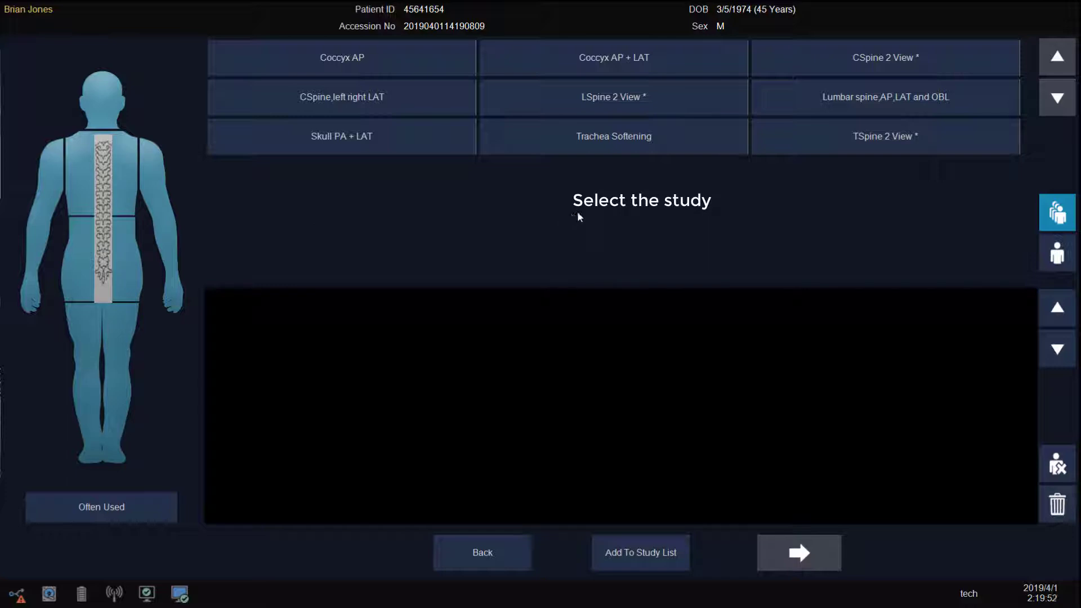
left_click(624, 97)
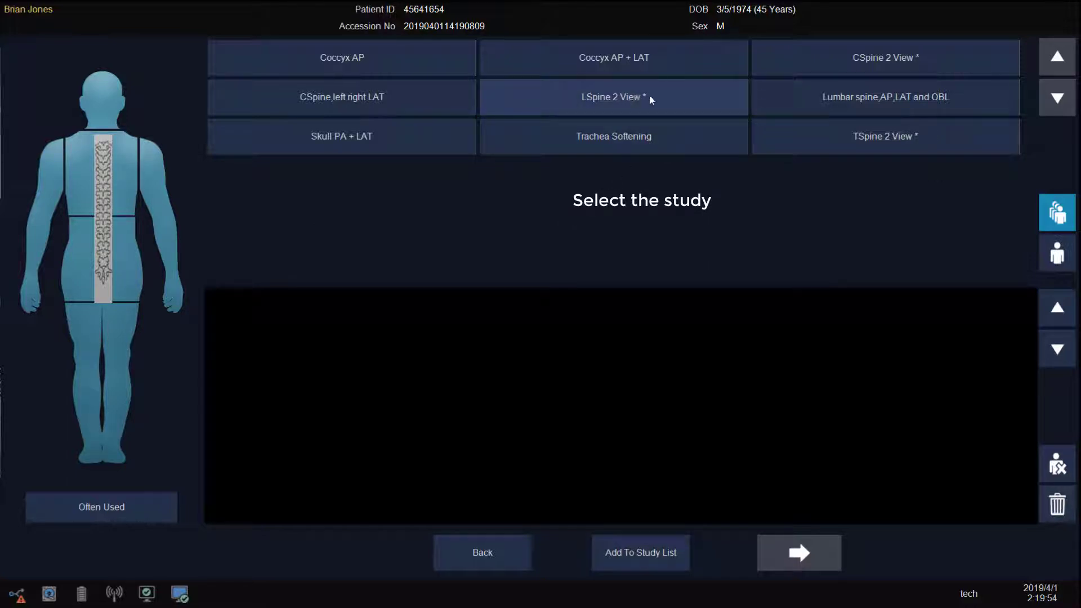
left_click(674, 110)
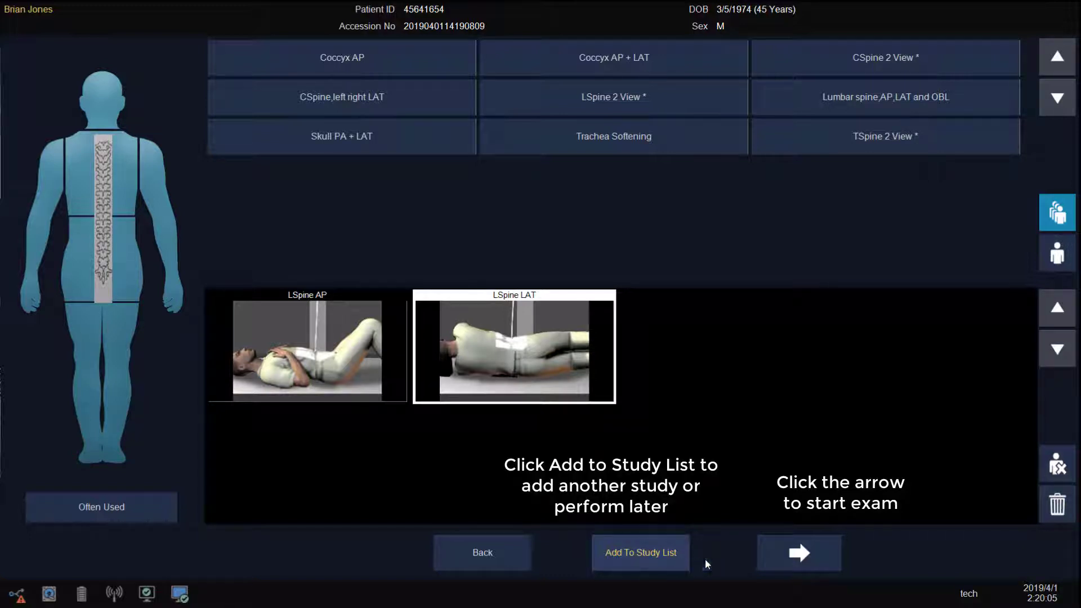
left_click(793, 562)
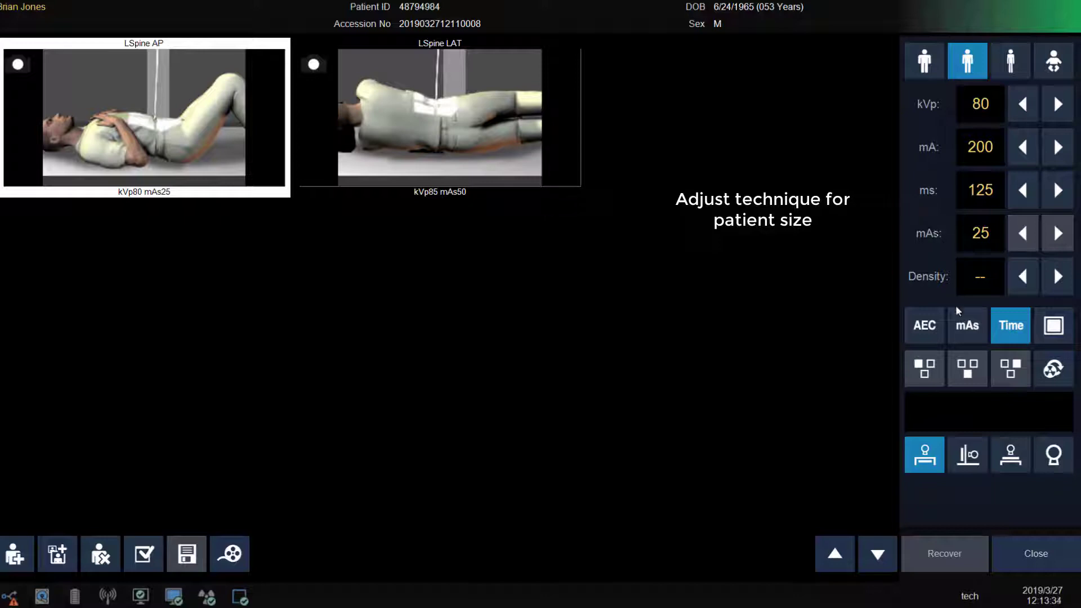
Step: Switch to mAs mode, raise mAs from 25 to 40 at 80 kVp, and expose the AP view
left_click(965, 318)
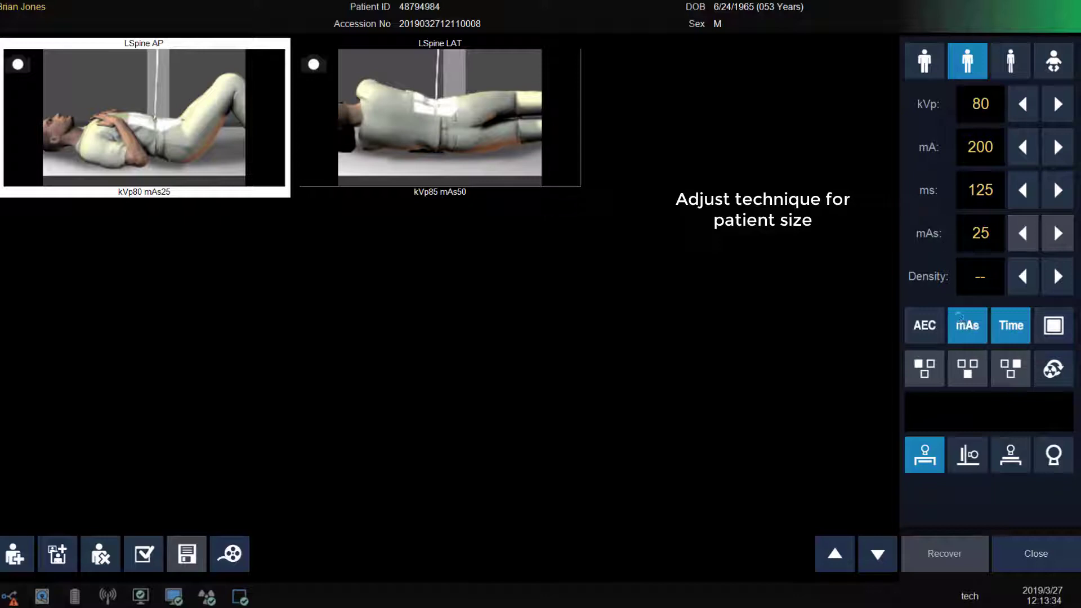
left_click(1065, 230)
left_click(1065, 230)
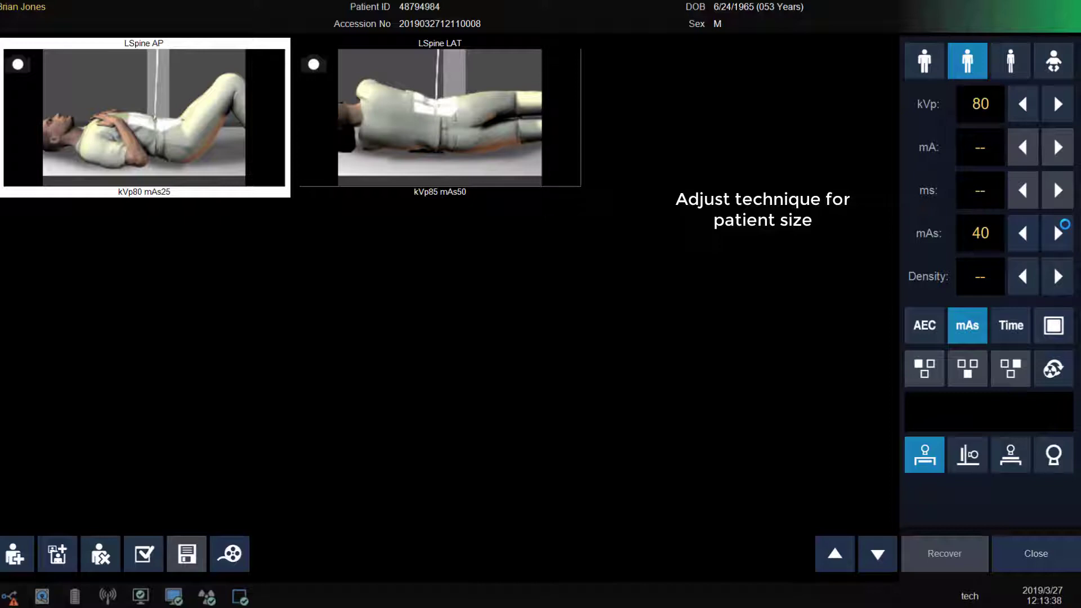
left_click(969, 23)
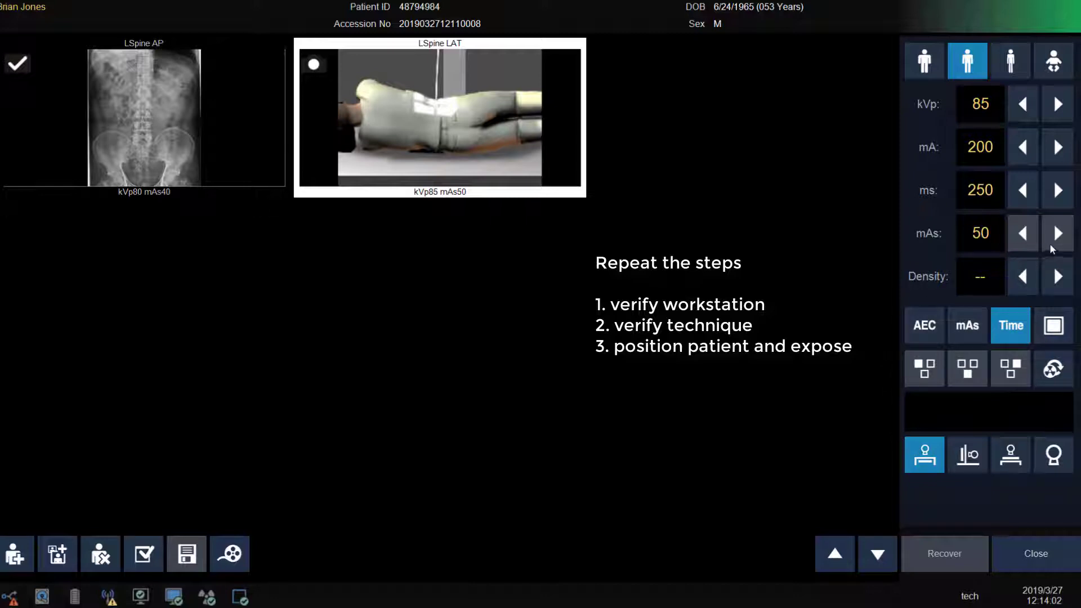
Step: Switch to mAs mode, raise mAs from 50 to 80, expose the LAT view and close the exam
left_click(975, 335)
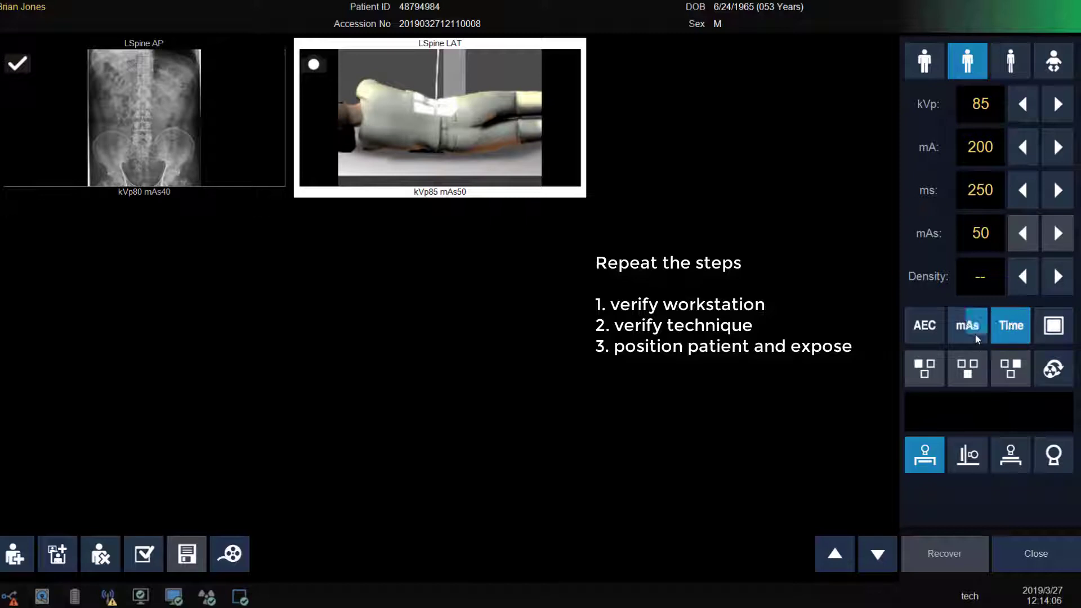
left_click(1058, 230)
left_click(1059, 230)
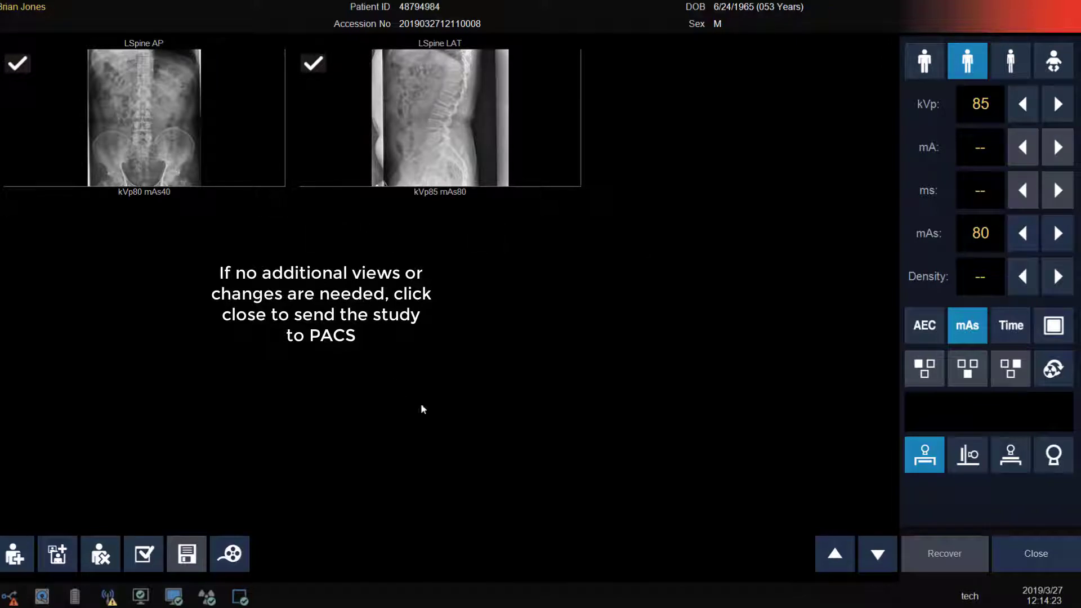
left_click(1009, 543)
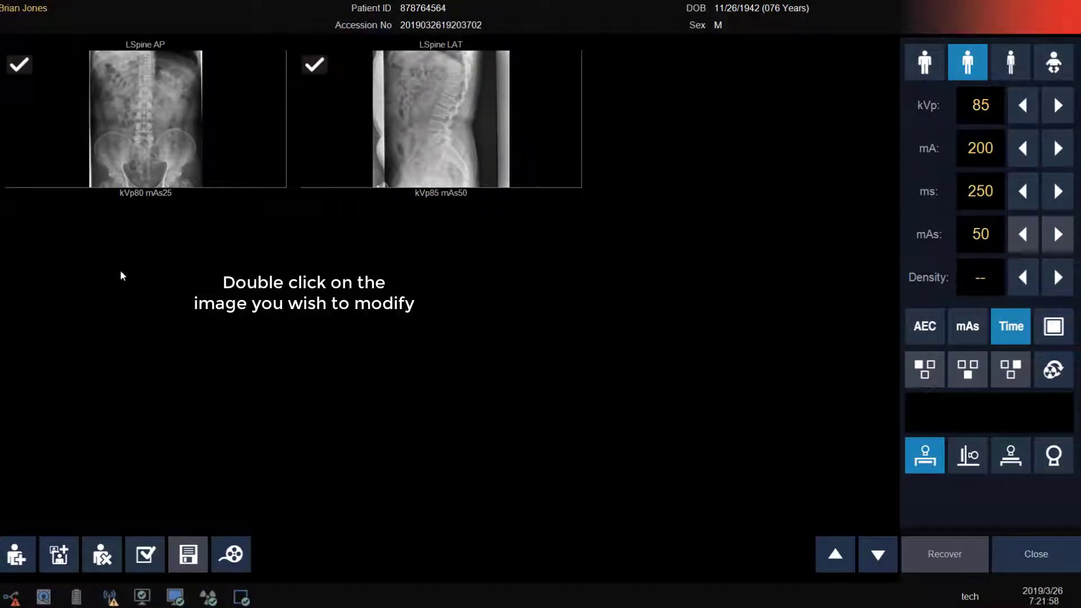
Step: Narrow the AP image's side shutters to 27 cm width and place an L marker top-right
double_click(219, 156)
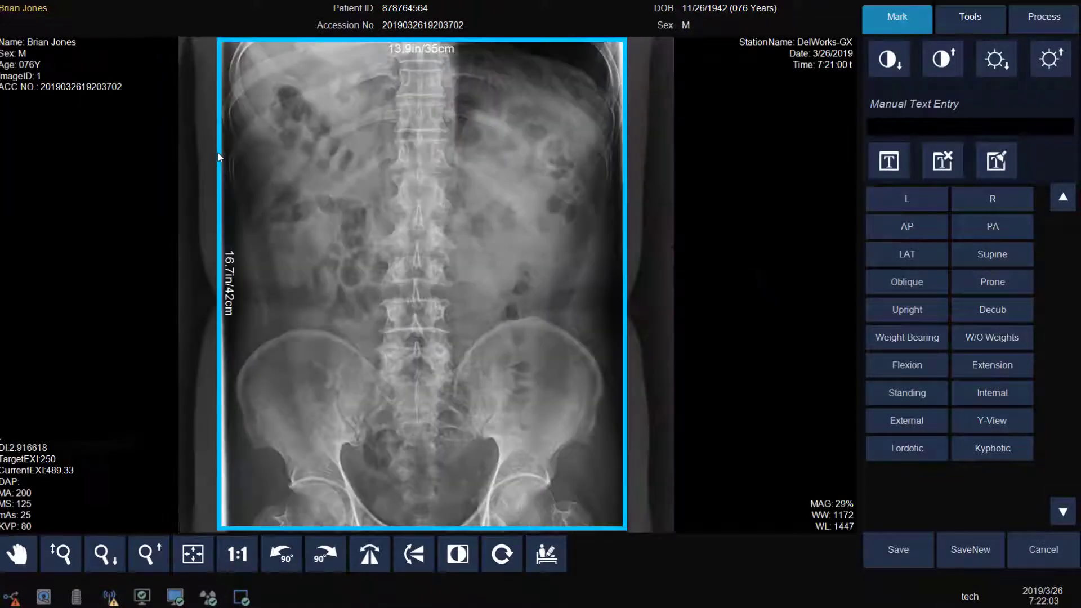
left_click_drag(221, 158, 265, 158)
left_click_drag(622, 238, 577, 246)
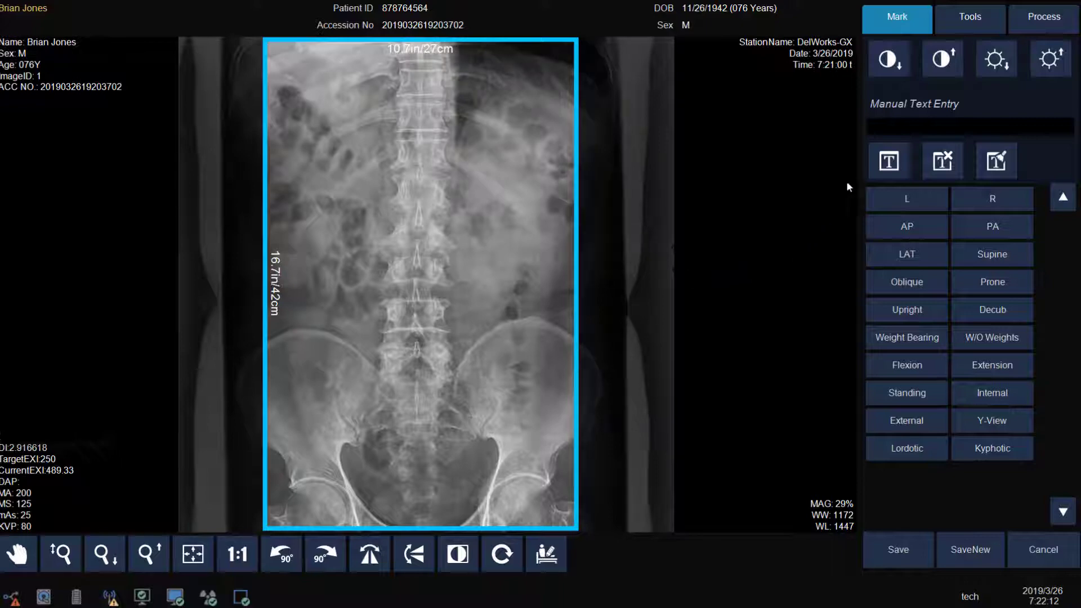
left_click(900, 197)
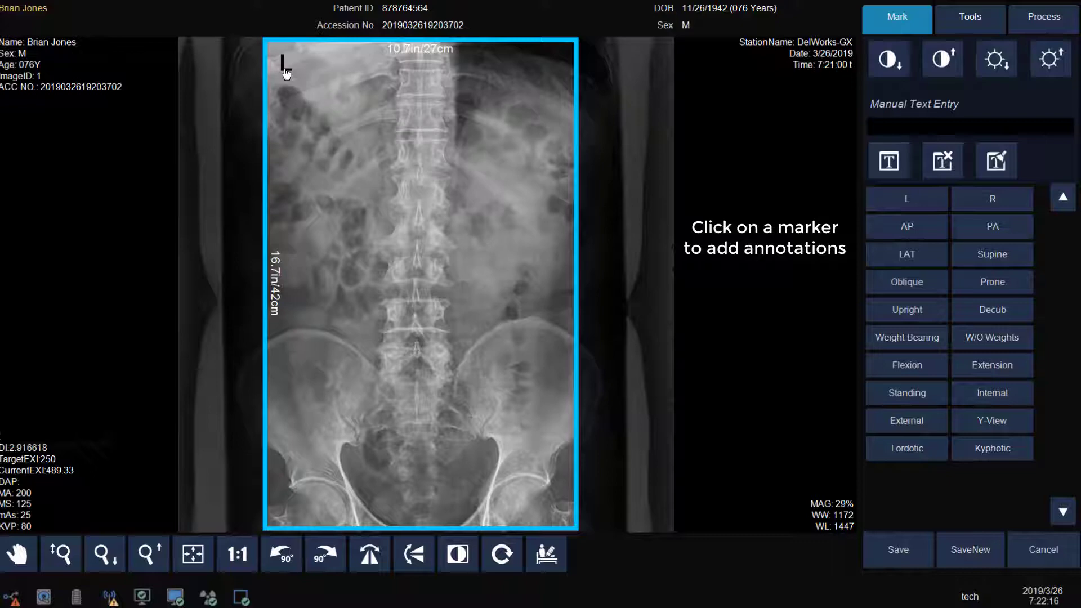
mouse_move(286, 73)
left_mouse_down()
mouse_move(315, 95)
mouse_move(529, 152)
mouse_move(570, 72)
left_mouse_up()
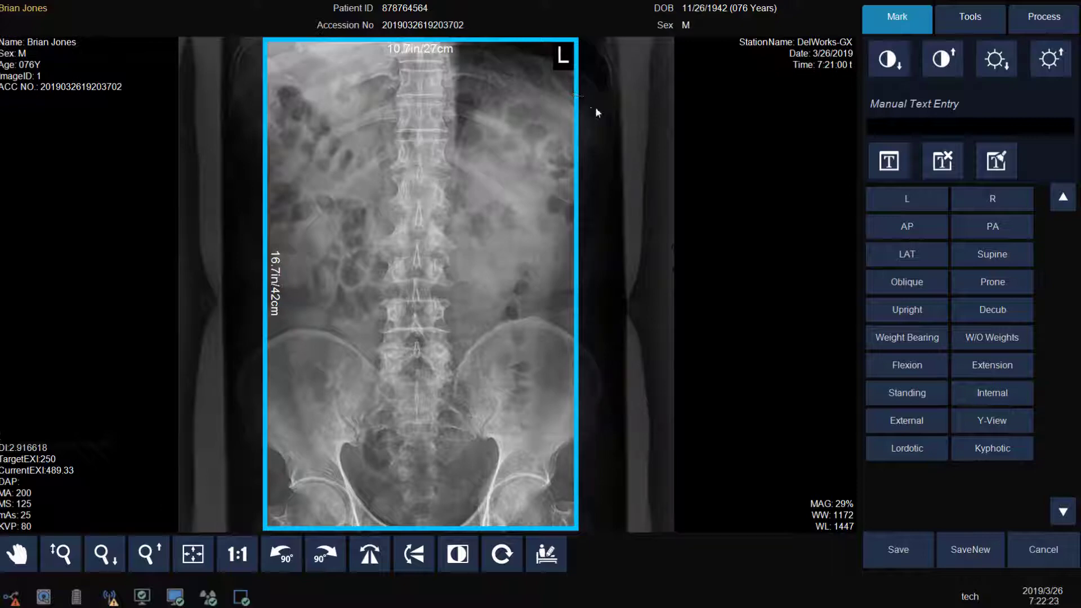
Step: Add a 'Standing' text label and drag it to the top-right corner under the L marker
left_click(867, 126)
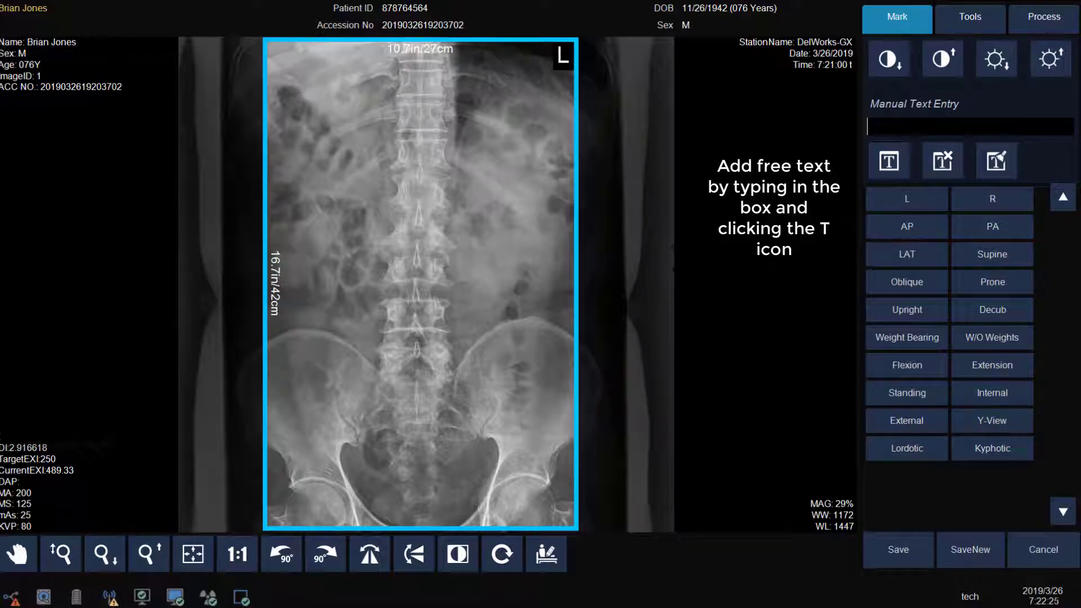
type("Standing")
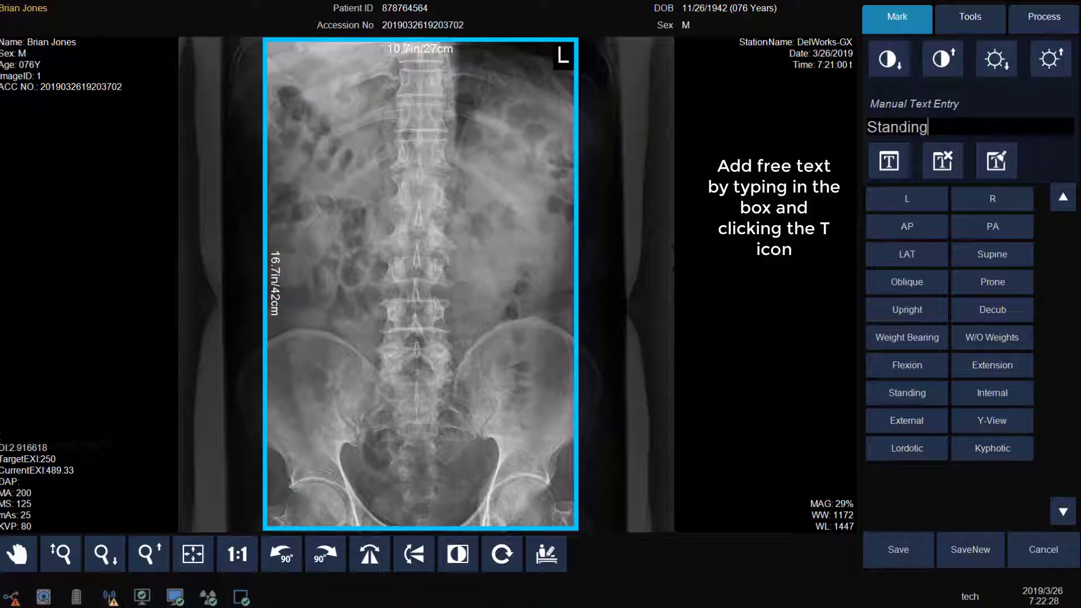
left_click(888, 162)
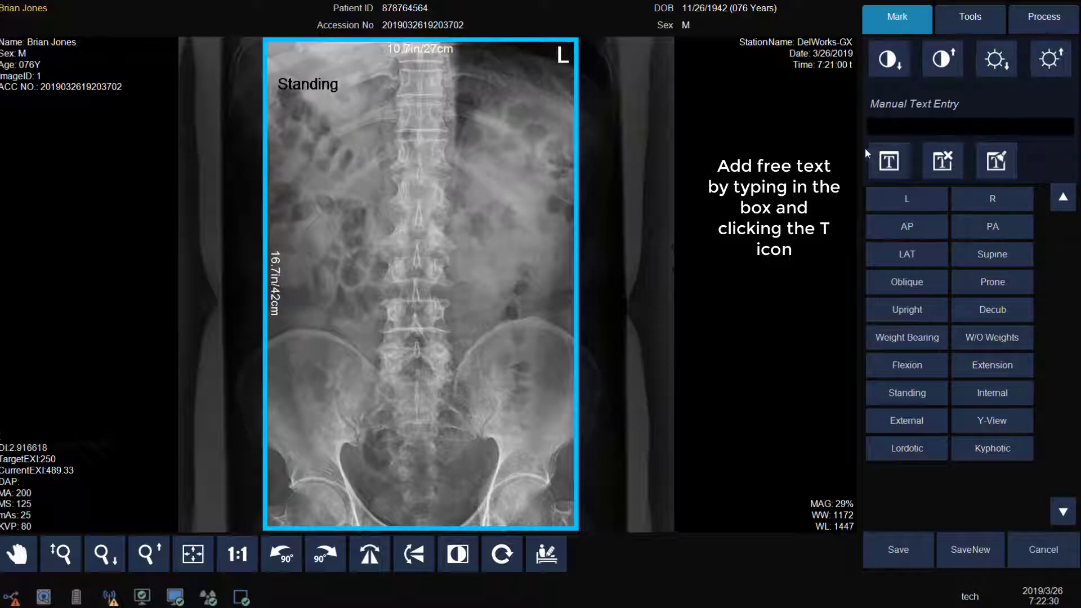
left_click_drag(297, 89, 541, 78)
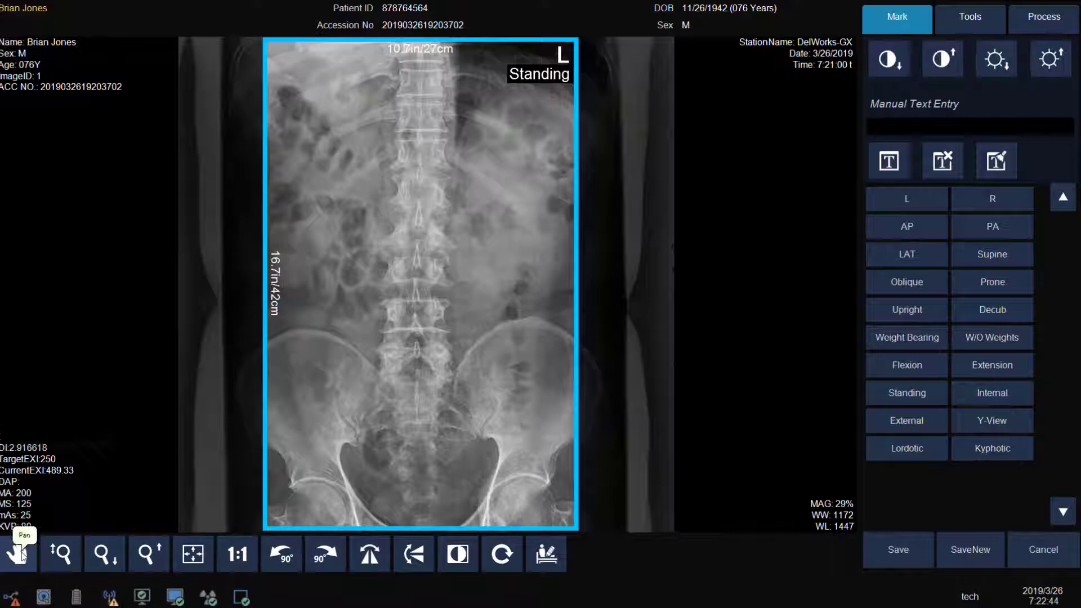
left_click(59, 560)
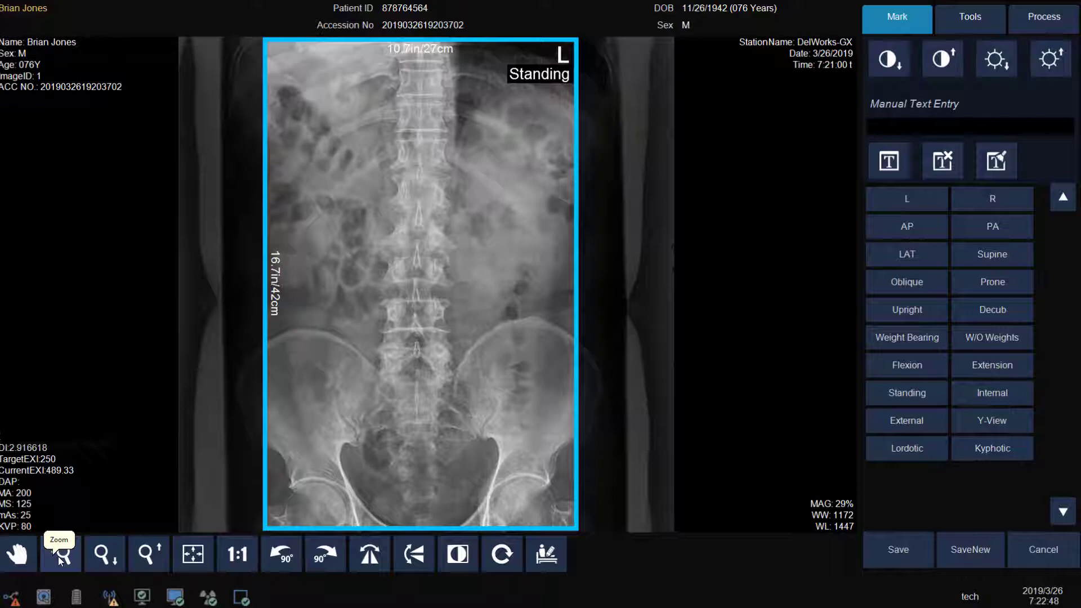
mouse_move(419, 400)
left_mouse_down()
mouse_move(434, 352)
mouse_move(431, 406)
left_mouse_up()
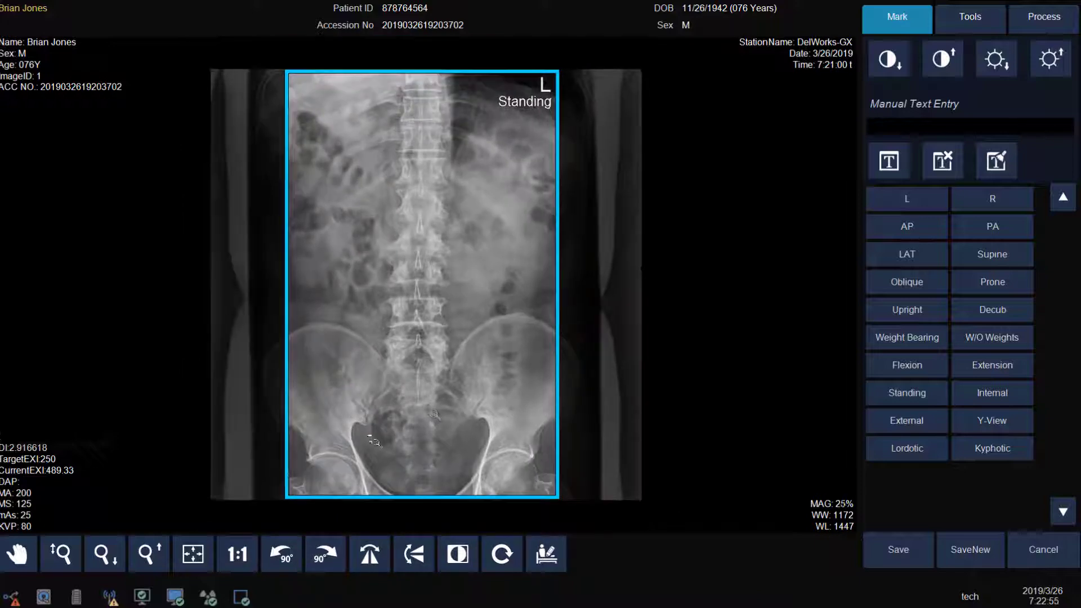
left_click(104, 554)
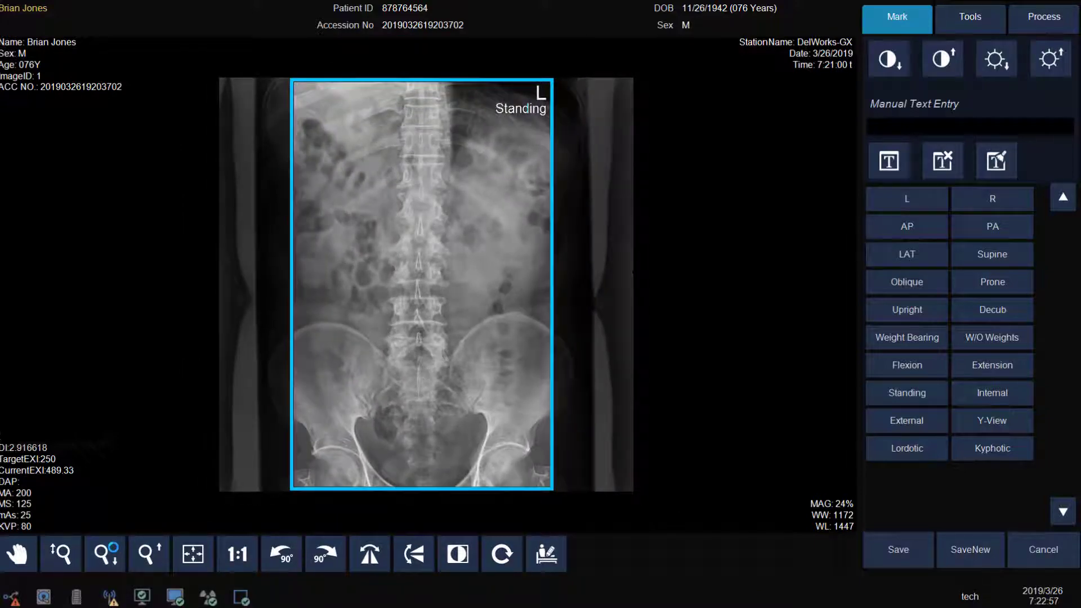
left_click(107, 553)
left_click(148, 553)
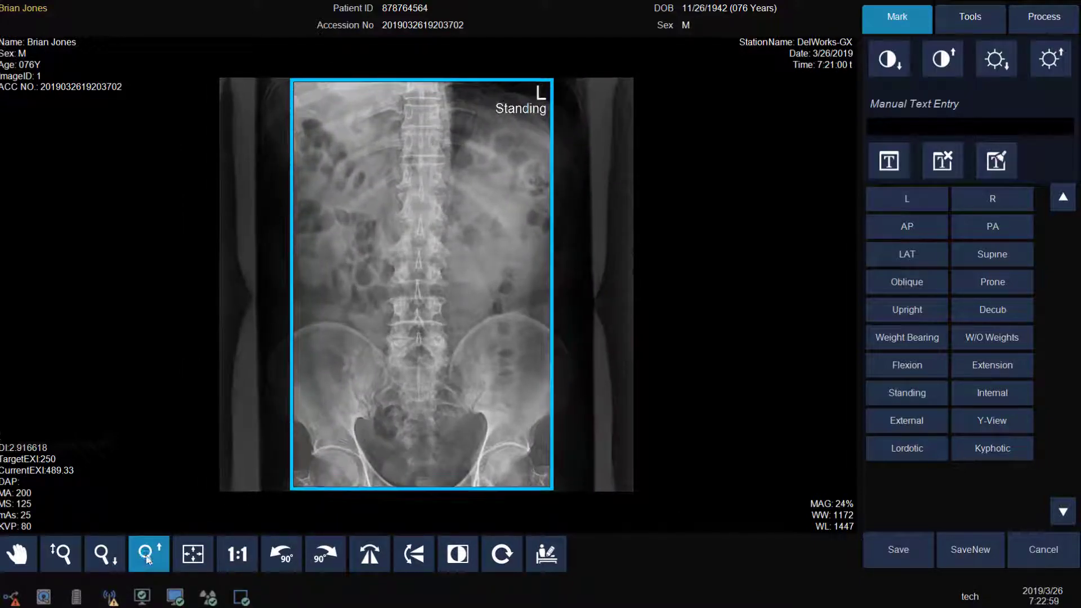
left_click(148, 553)
left_click(148, 554)
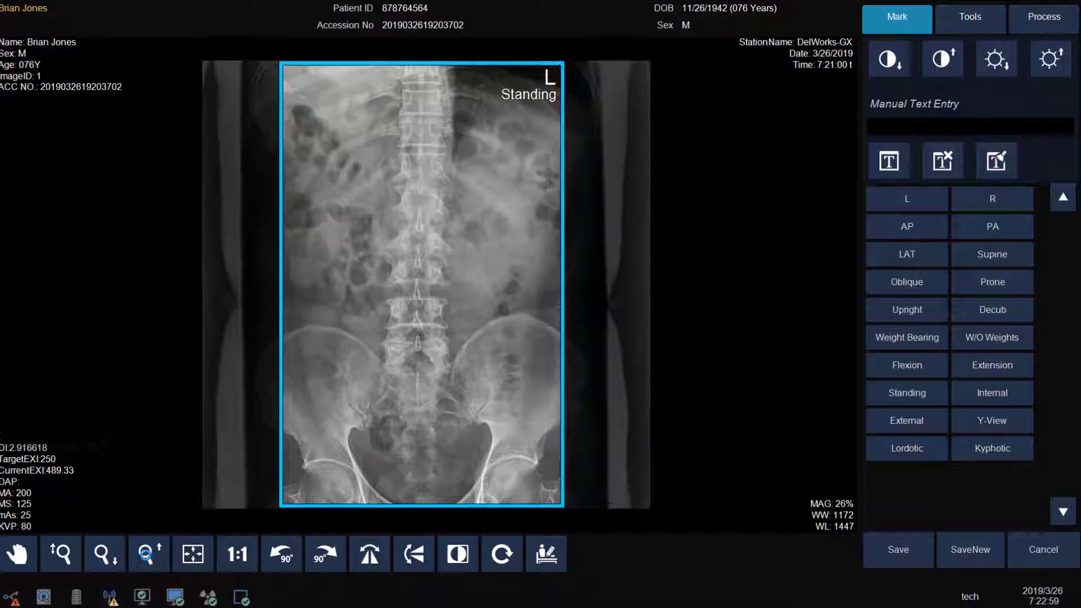
left_click(202, 556)
left_click(237, 554)
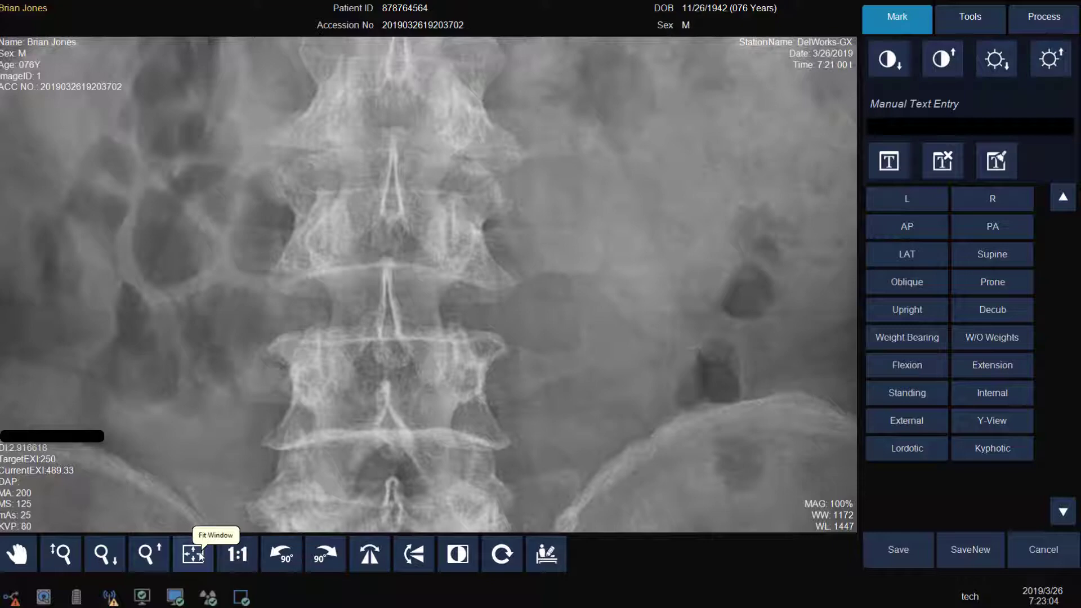
left_click(193, 554)
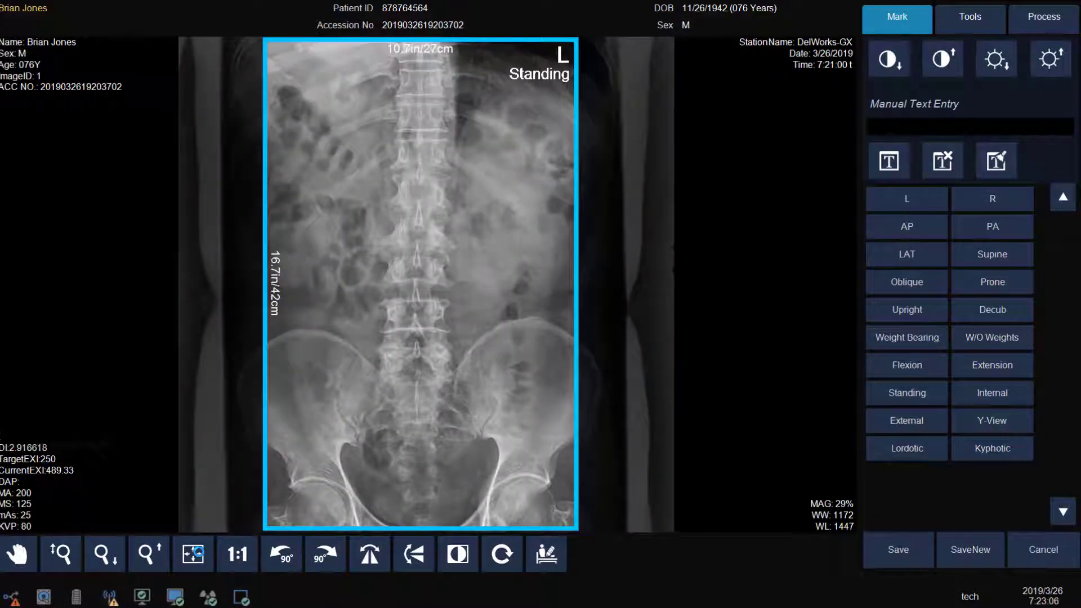
left_click(284, 557)
left_click(327, 560)
left_click(327, 559)
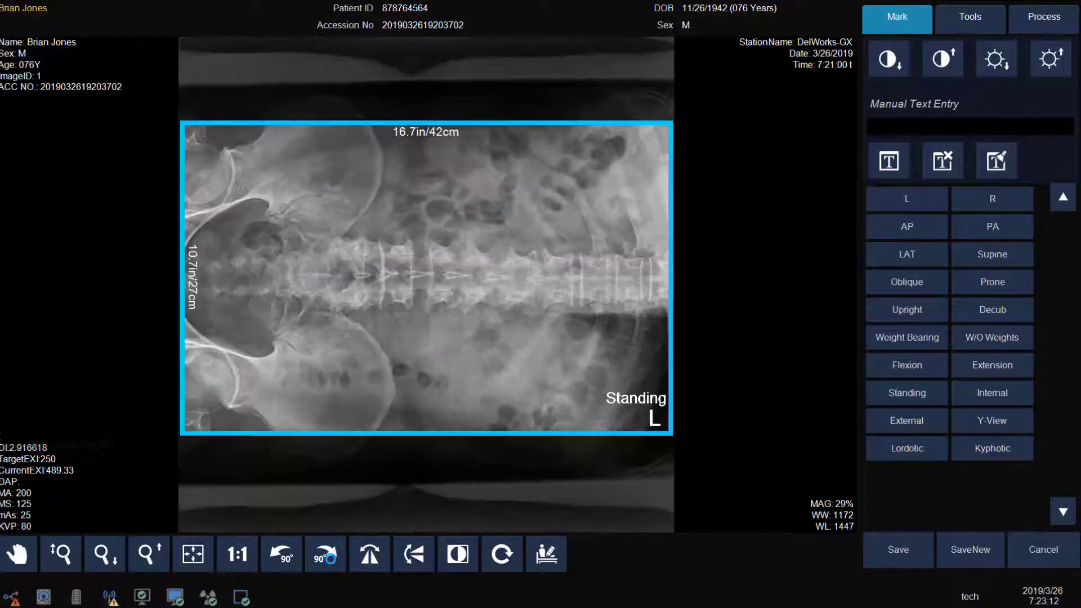
left_click(285, 557)
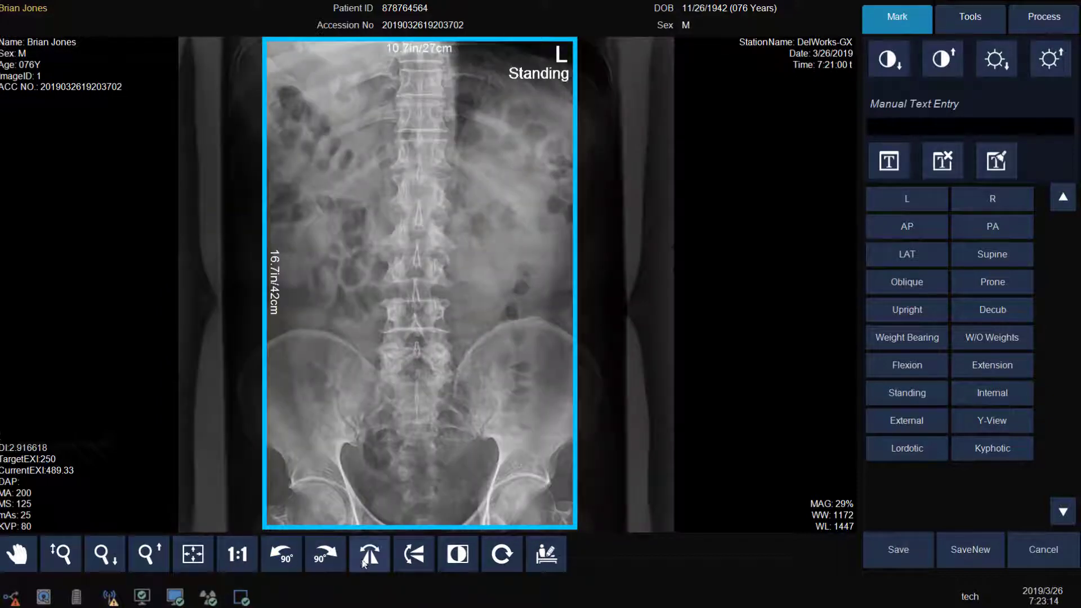
left_click(364, 560)
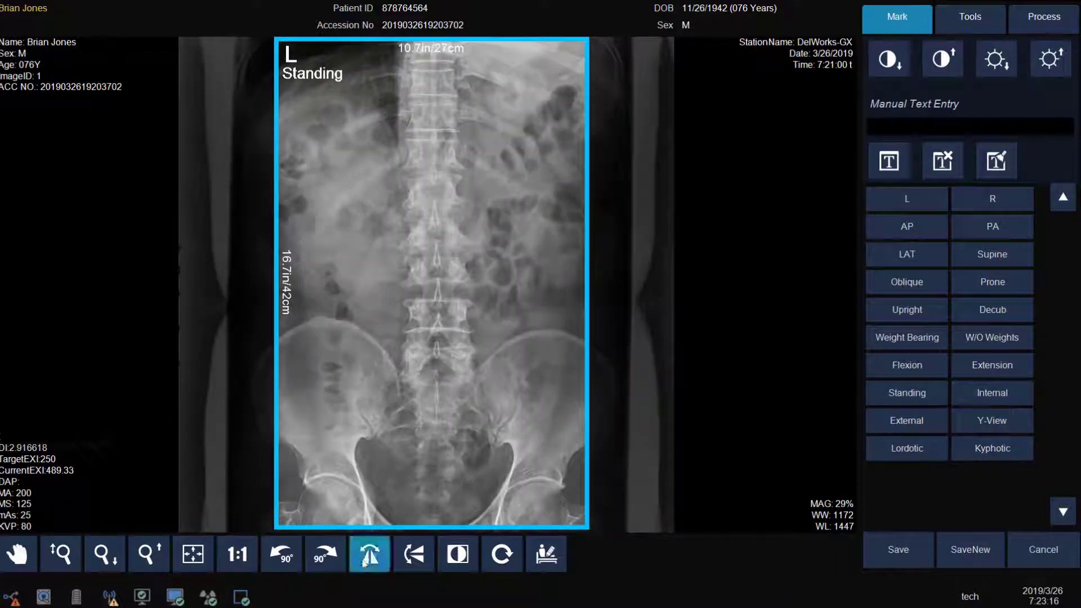
left_click(365, 560)
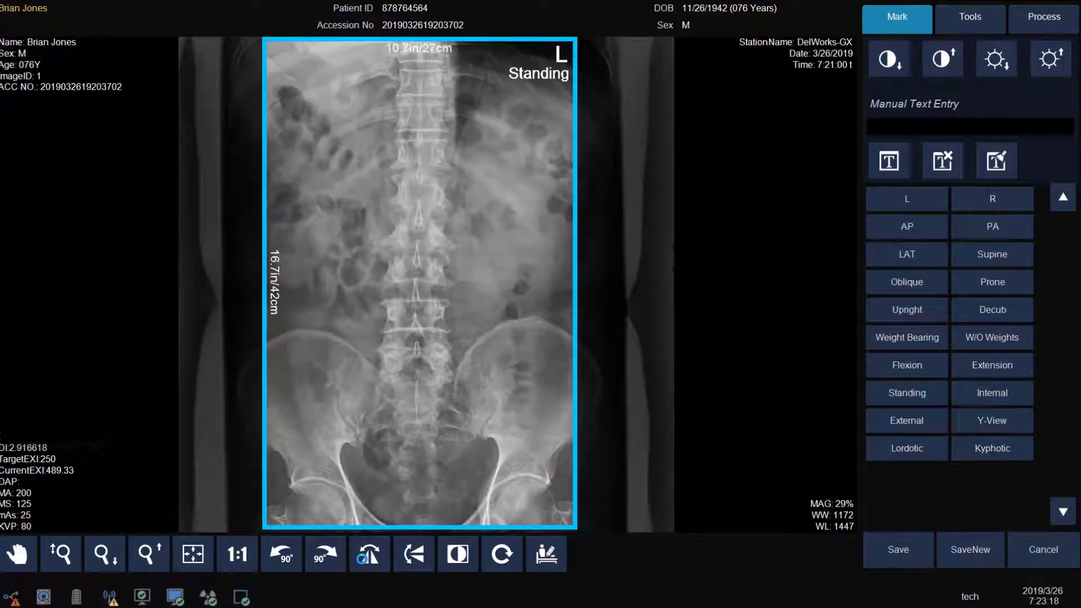
left_click(415, 556)
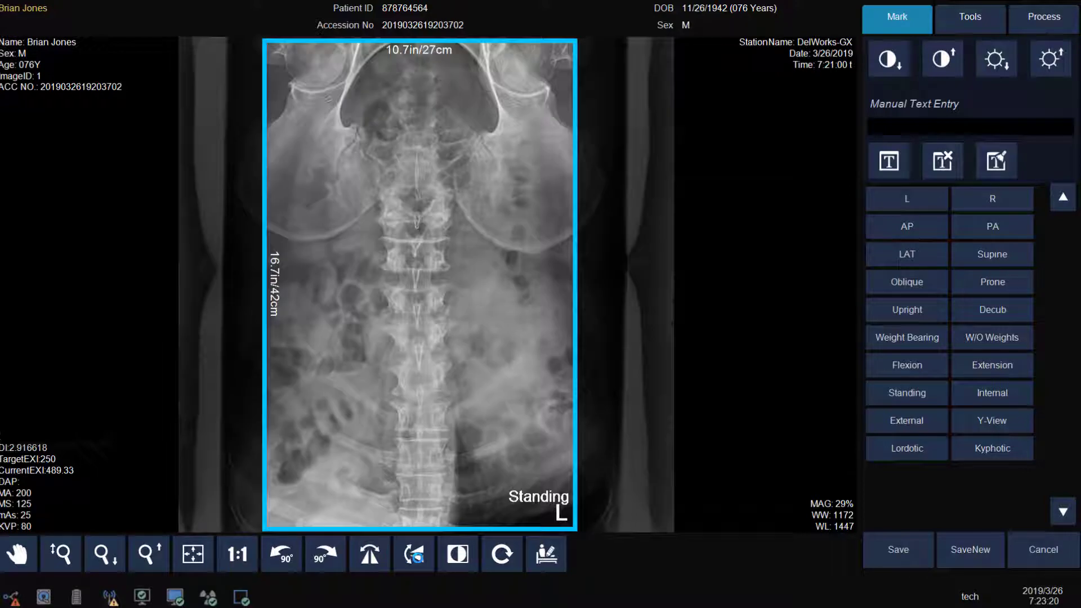
left_click(415, 556)
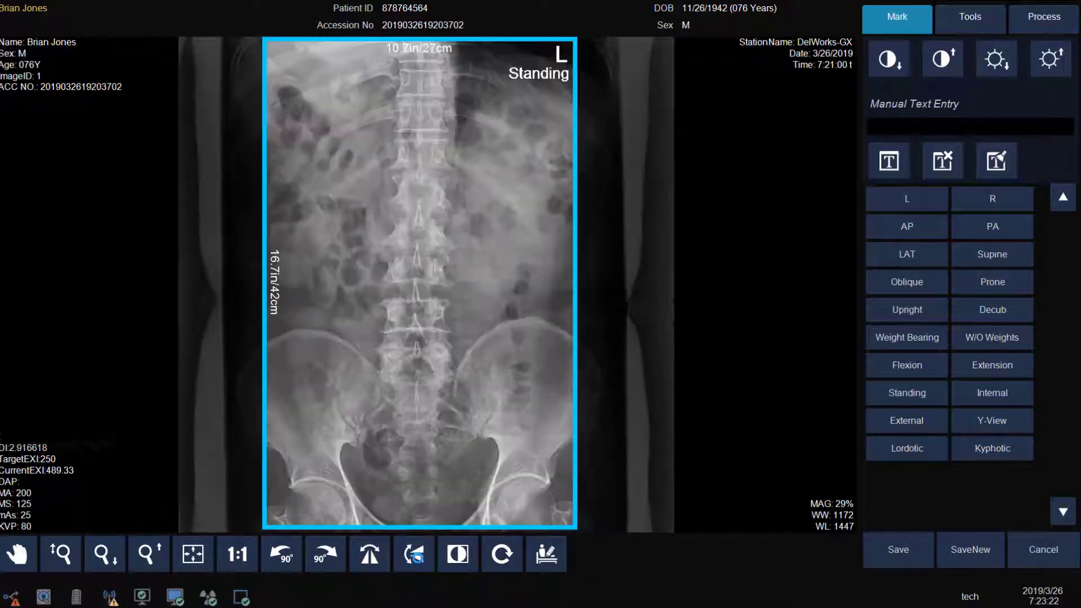
left_click(447, 557)
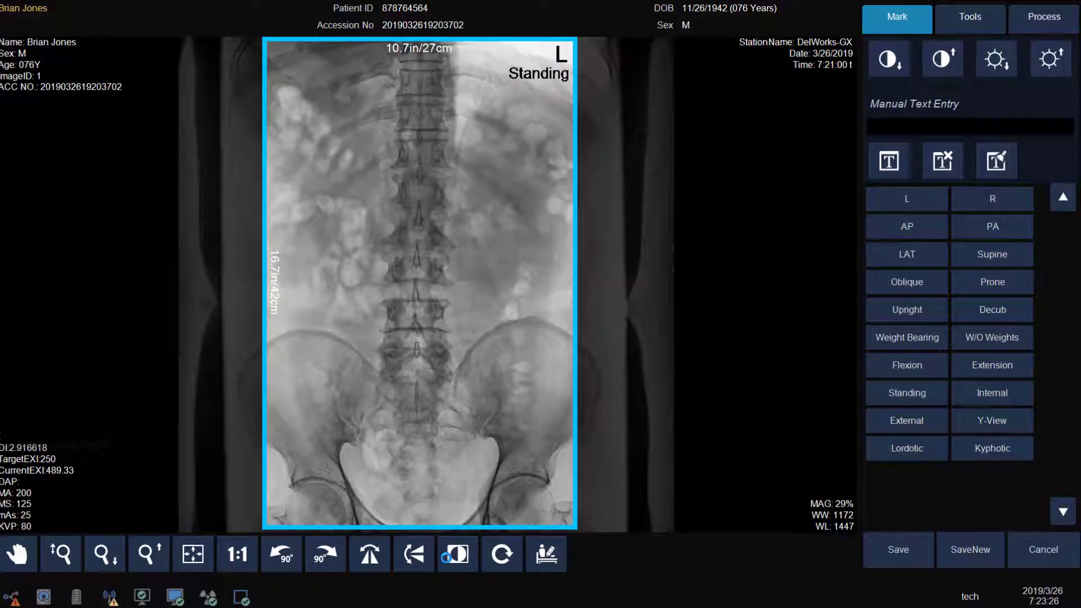
left_click(447, 557)
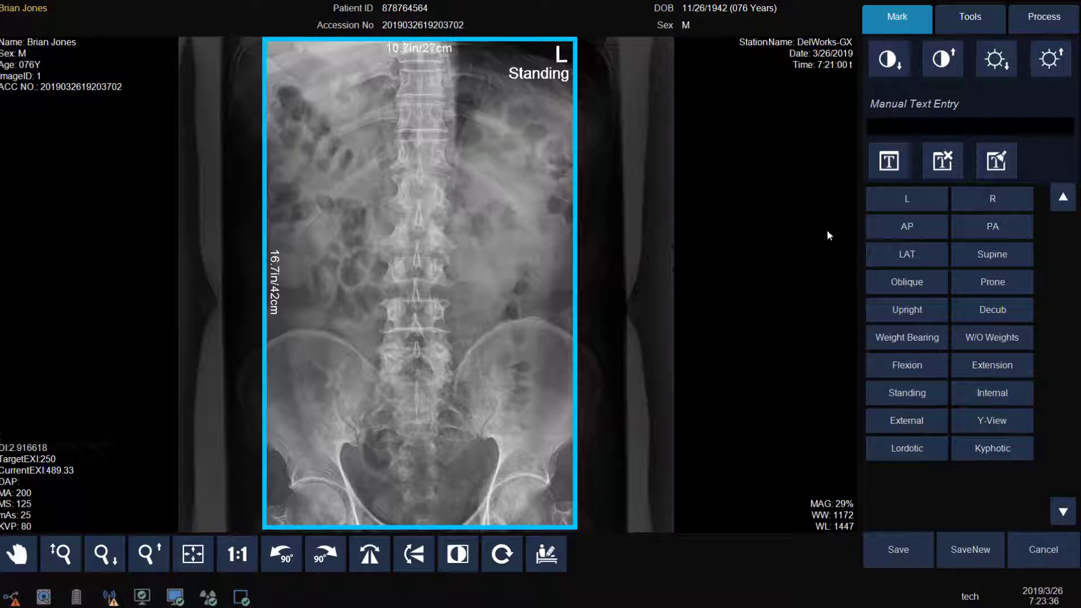
Step: Raise contrast one net step to window width 1072, leave brightness unchanged, and show the Tools panel
left_click(888, 58)
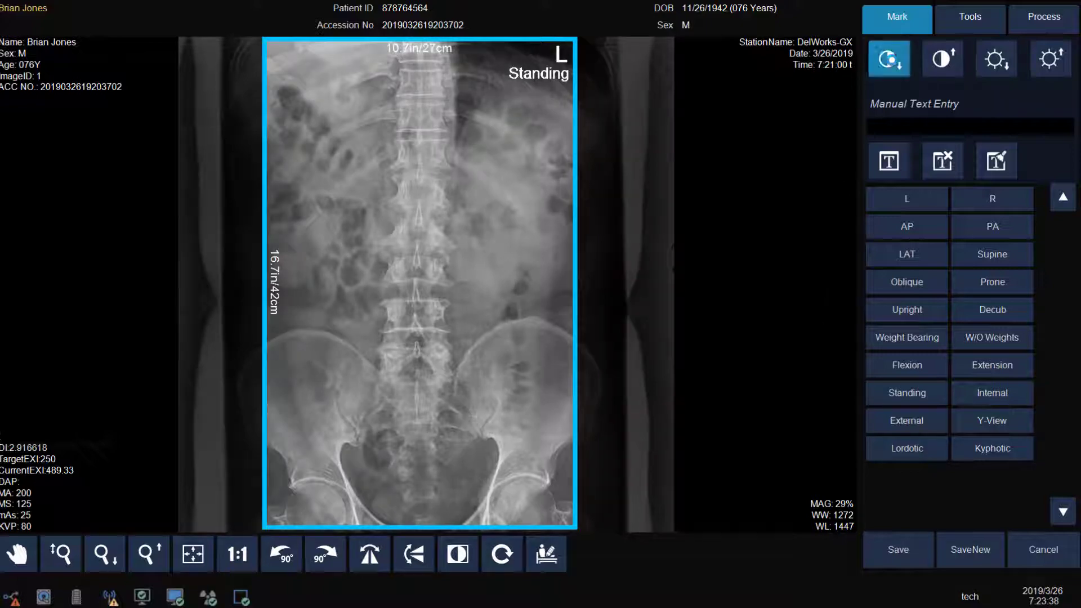
left_click(936, 60)
left_click(936, 60)
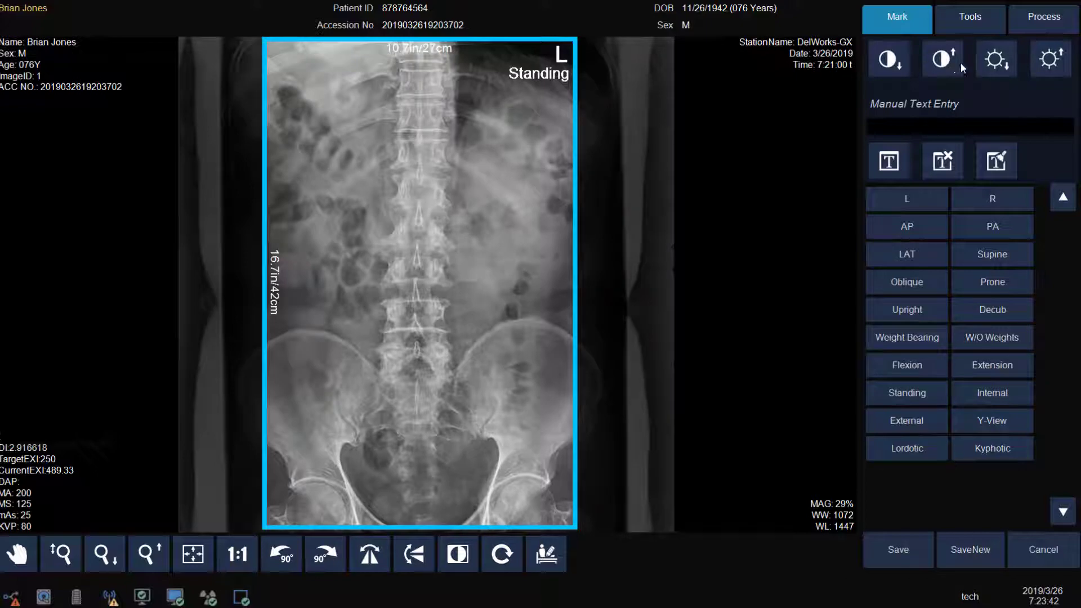
left_click(1006, 66)
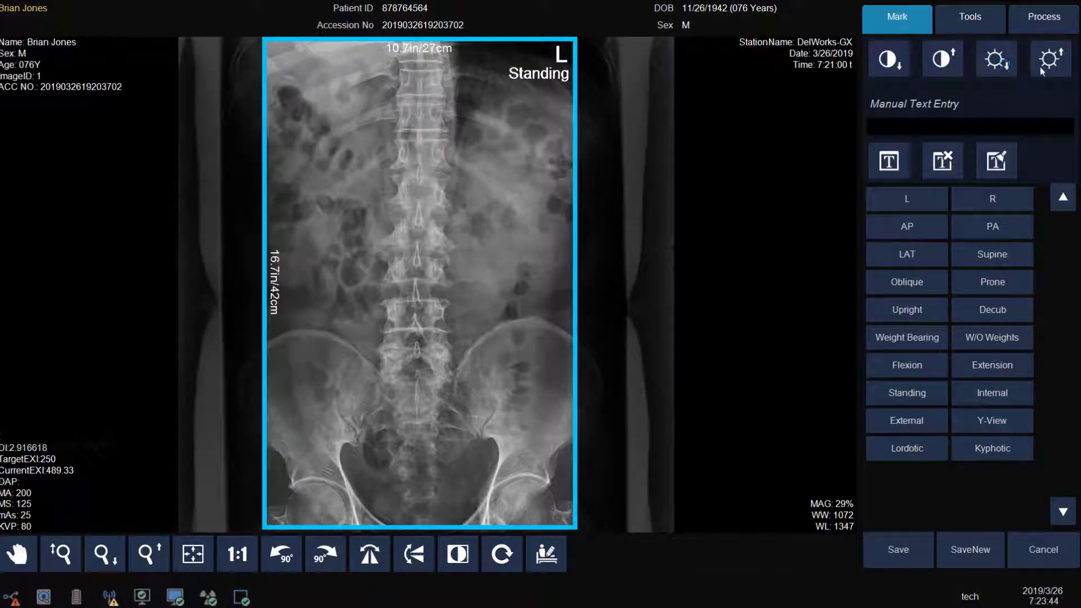
left_click(1058, 67)
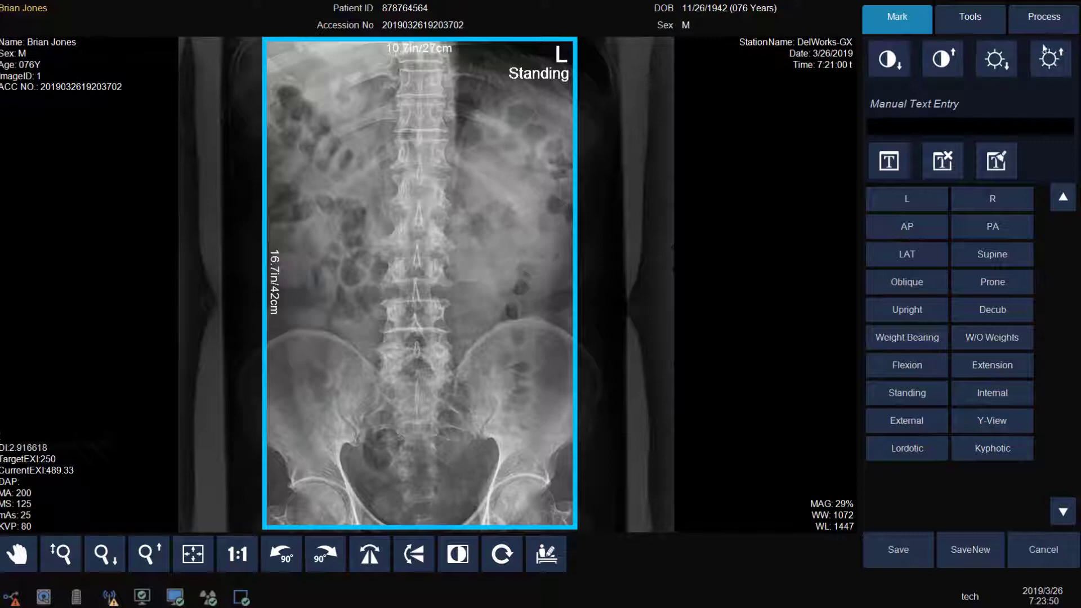
left_click(983, 23)
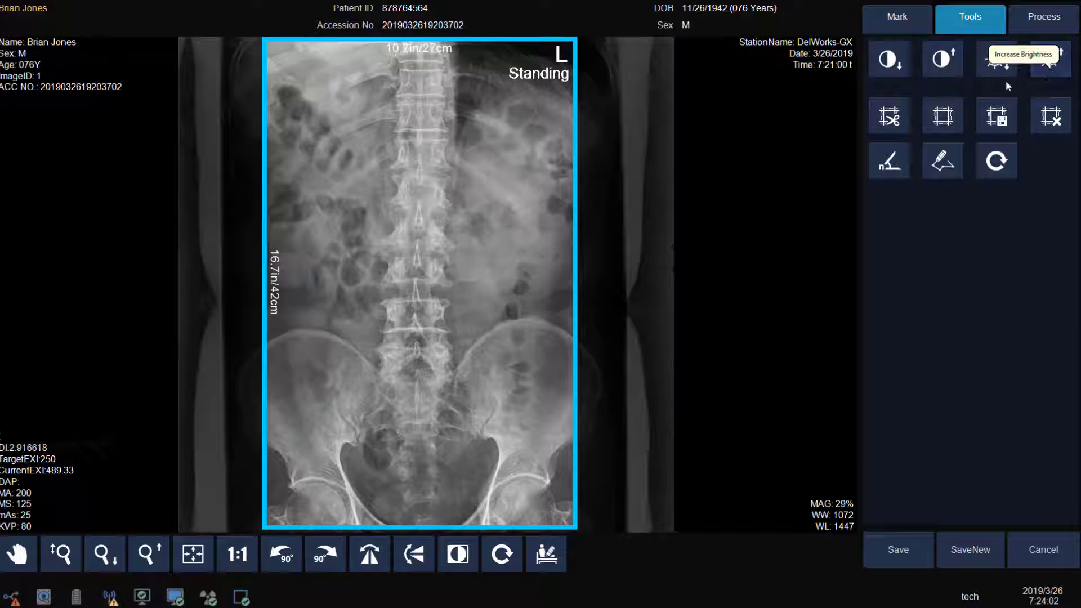
Step: Apply the 11INX14IN predefined shutter, then remove it again
left_click(895, 124)
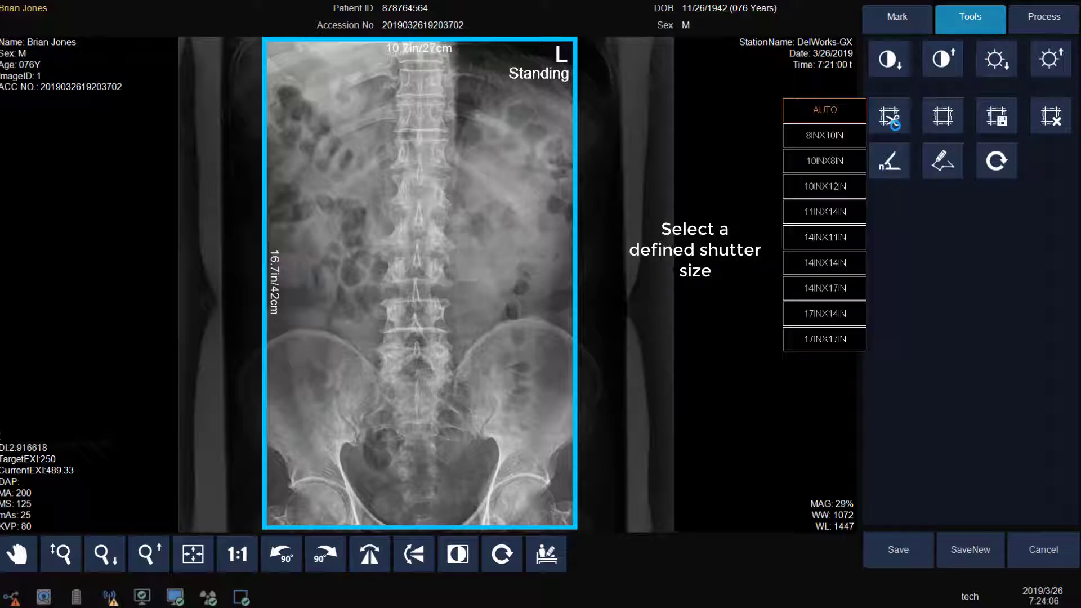
left_click(837, 214)
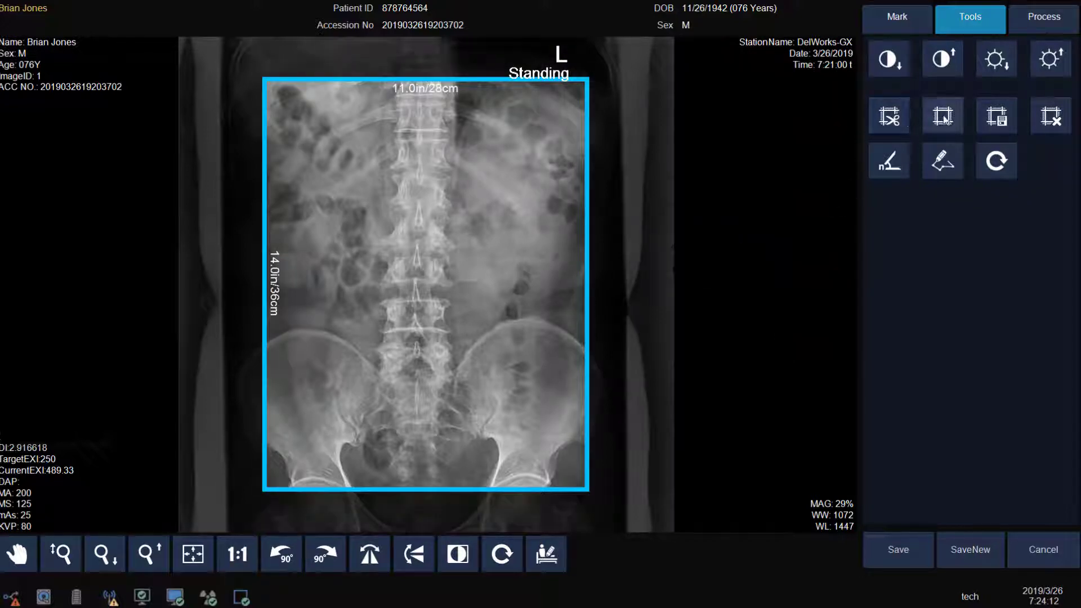
left_click(943, 117)
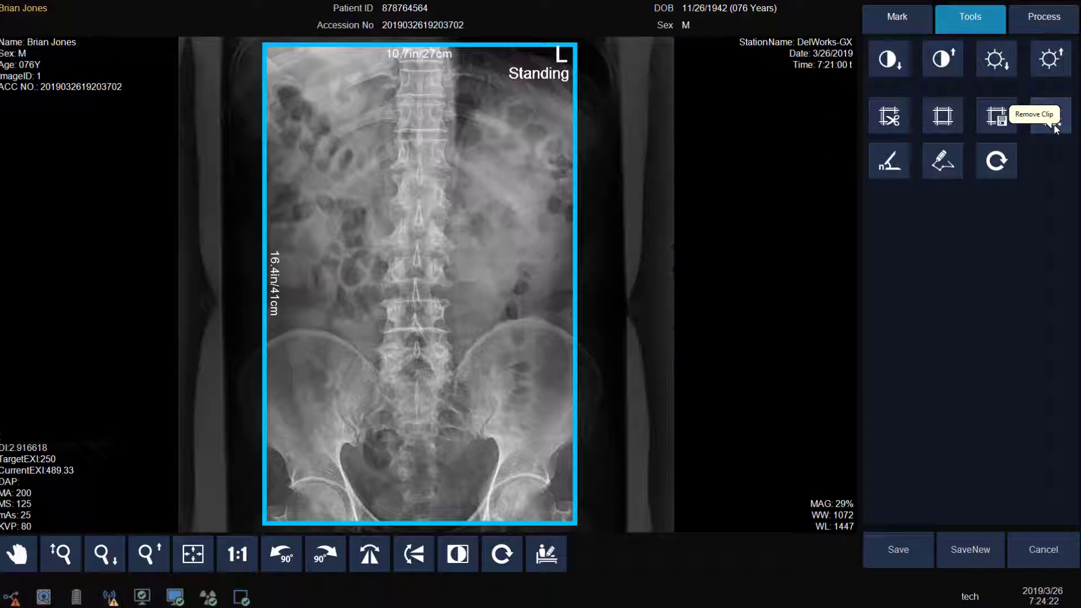
Step: Tilt the AP image through 358, 348 and 14 degrees, then turn off free-angle rotation
left_click(888, 172)
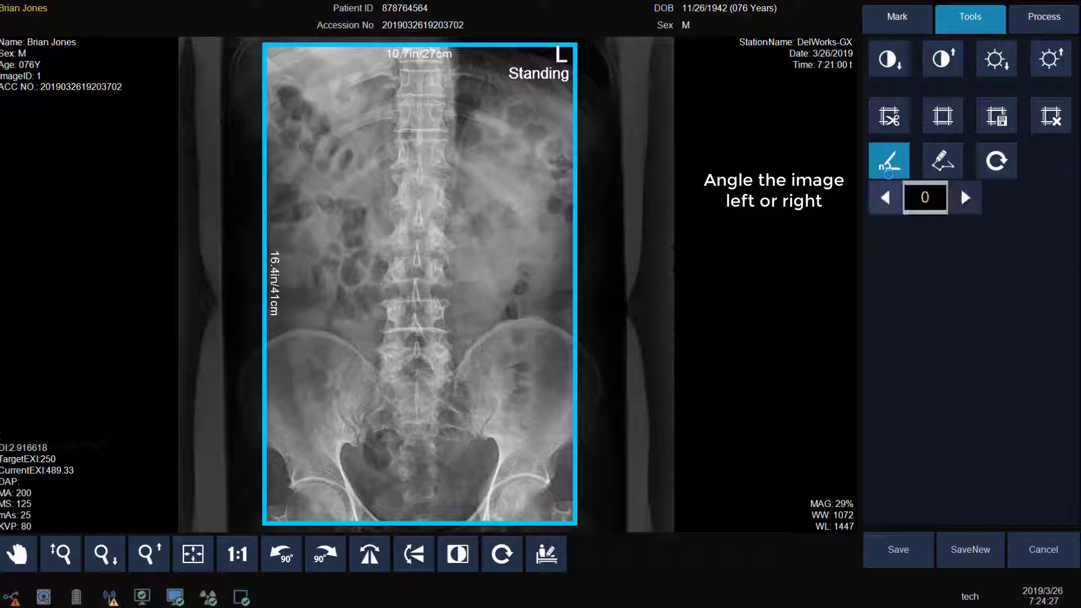
left_click(885, 197)
left_click(885, 197)
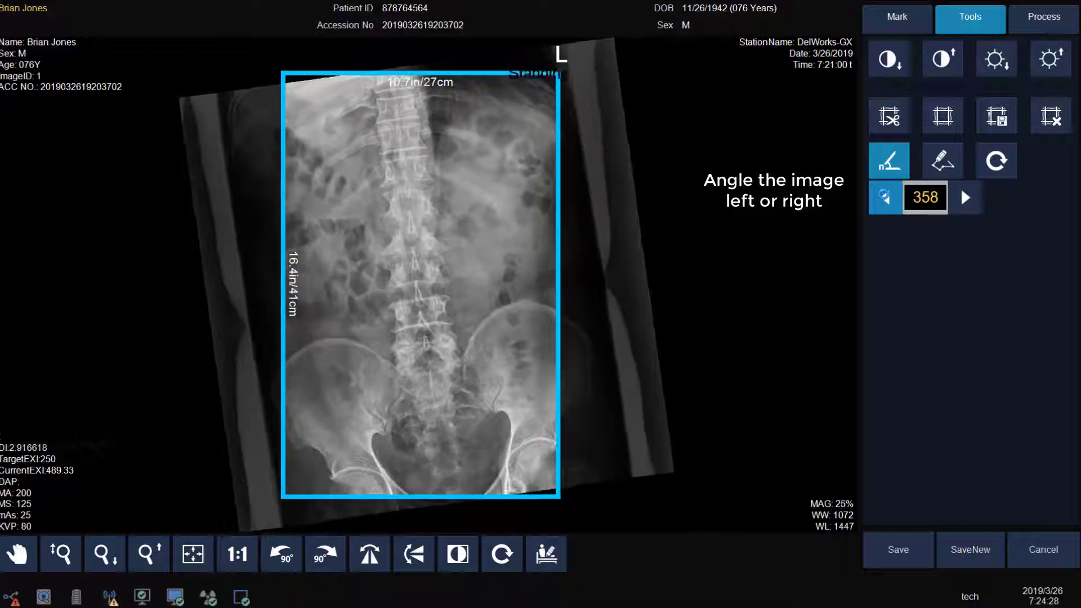
left_click(966, 198)
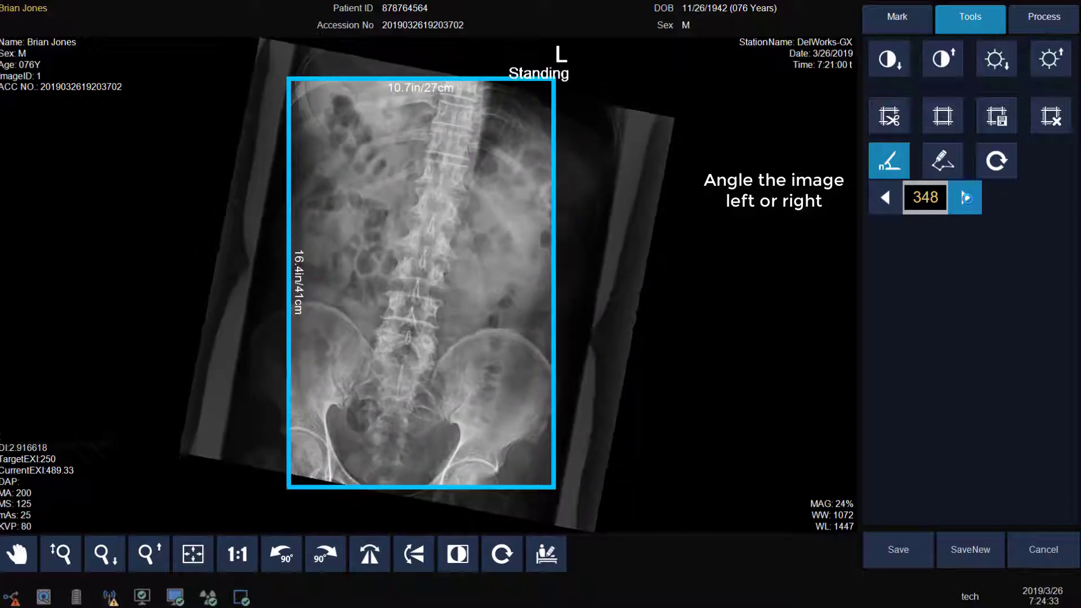
left_click(986, 177)
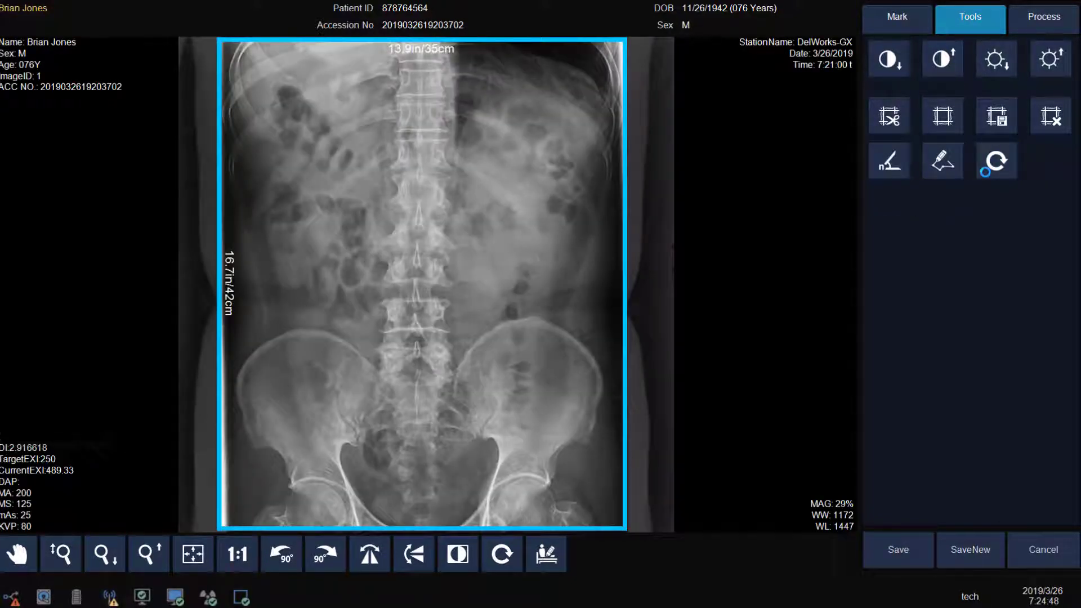
Step: Draw a three-corner mask polygon around the spine and pelvis, then show the Process settings
left_click(942, 164)
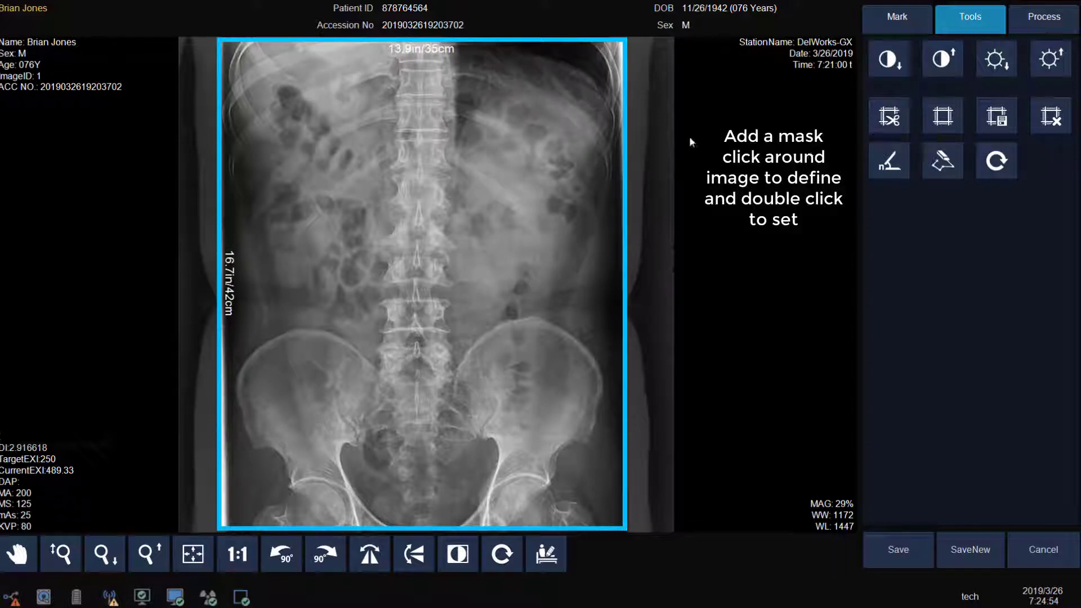
left_click(337, 63)
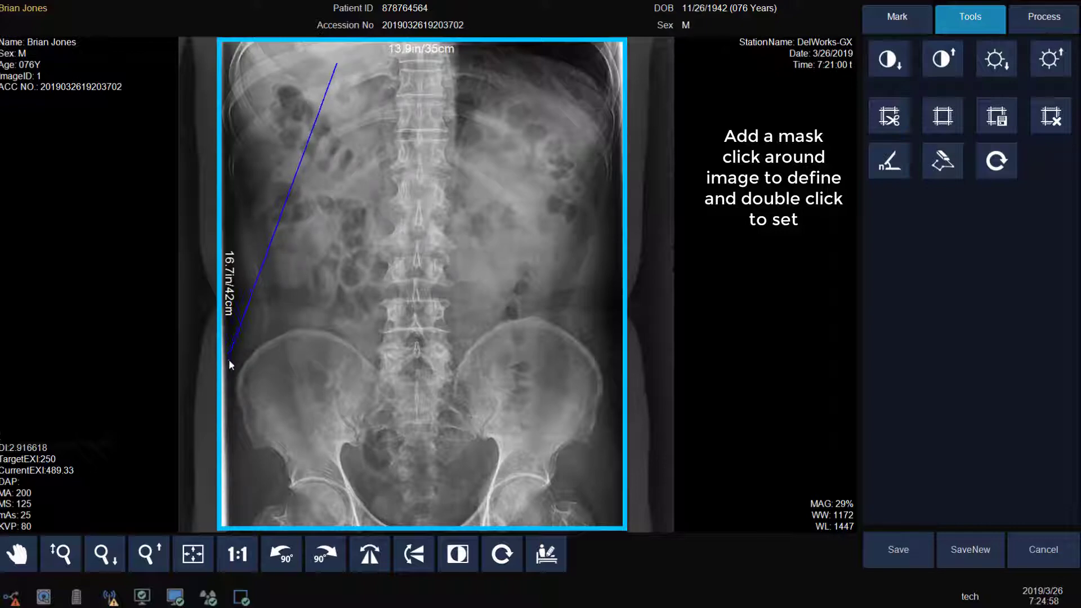
left_click(251, 489)
left_click(523, 486)
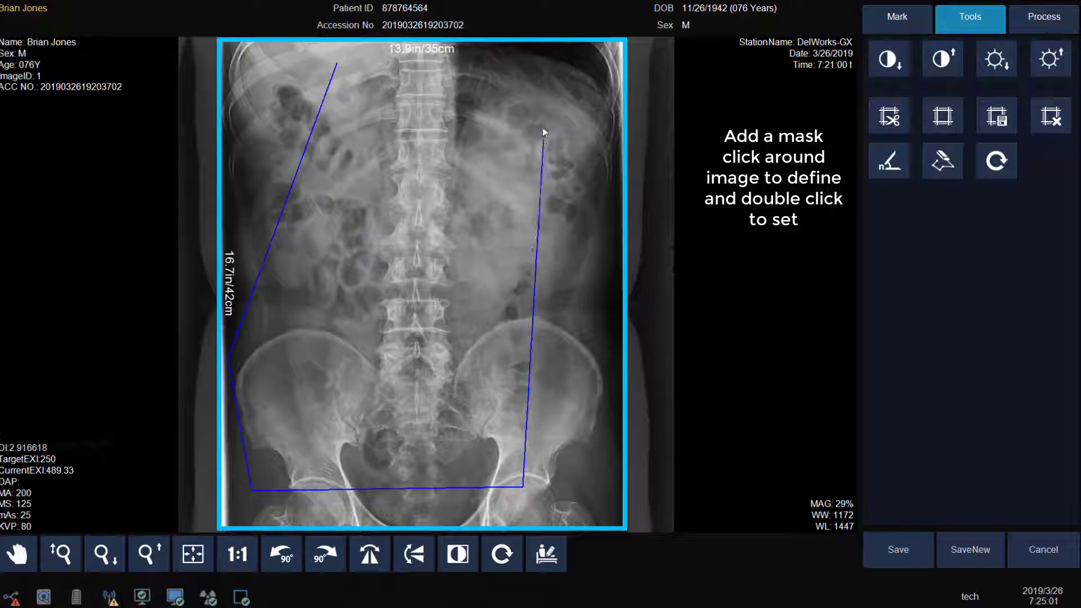
double_click(337, 68)
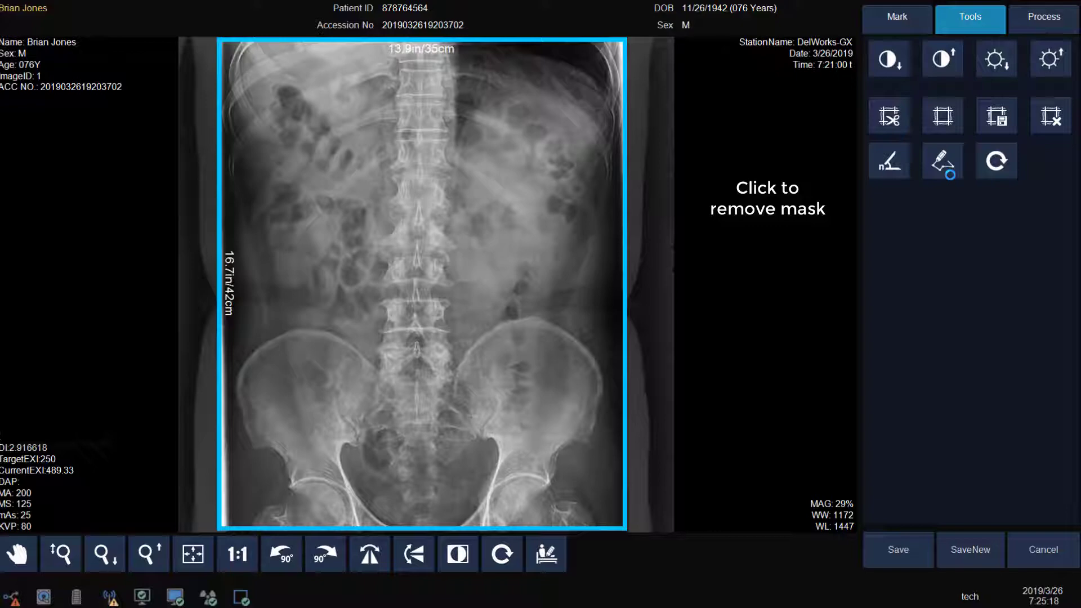
left_click(1036, 22)
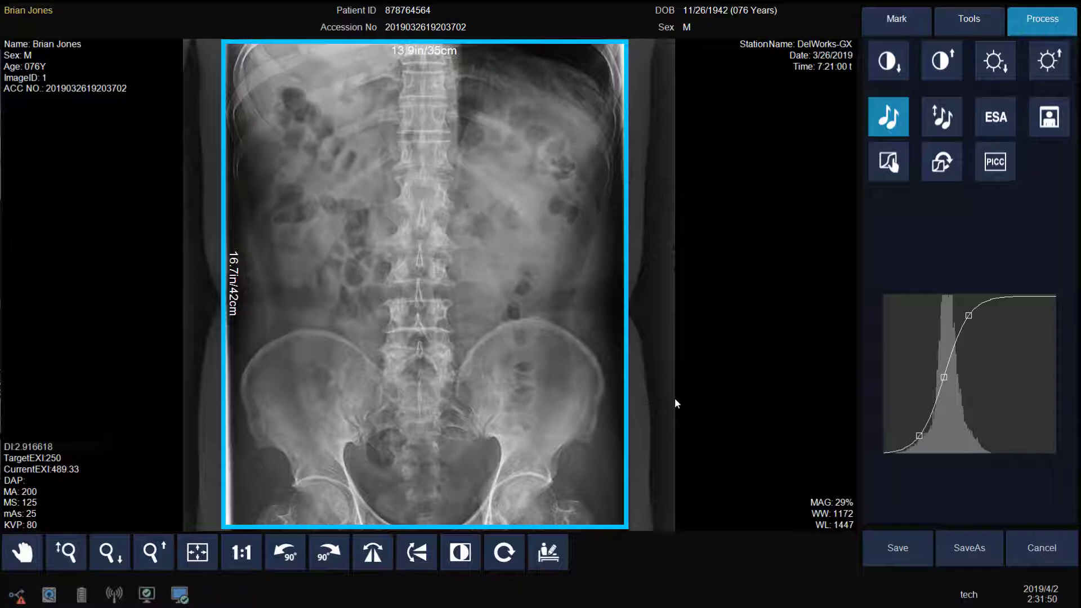
Step: Apply PICC processing to give the lumbar AP image higher contrast
left_click(992, 165)
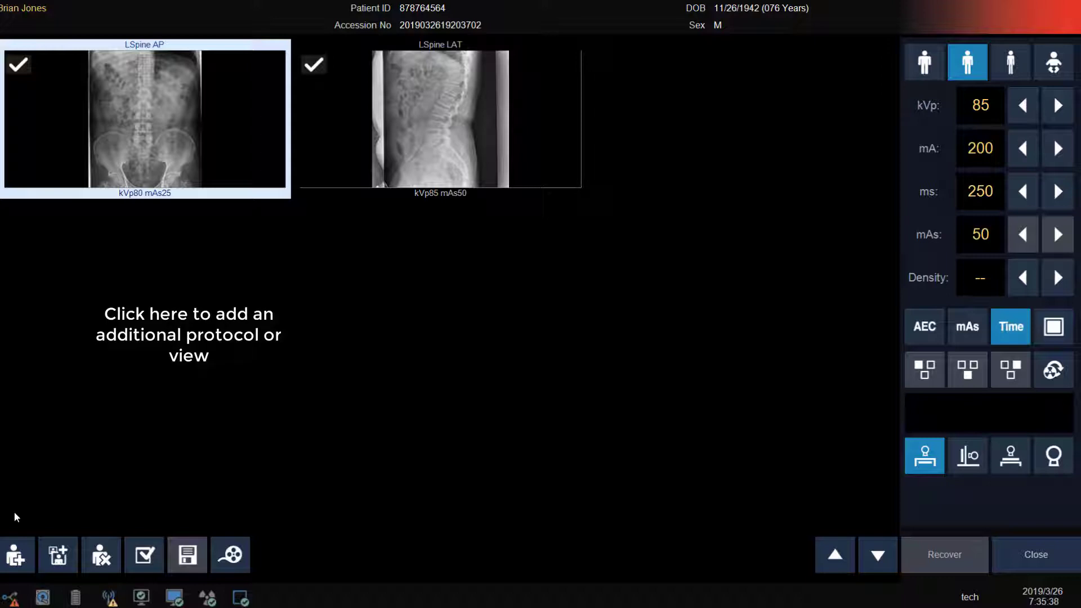
Step: Add the individual LSpine OBL LT view from the spine protocols to the study
left_click(16, 551)
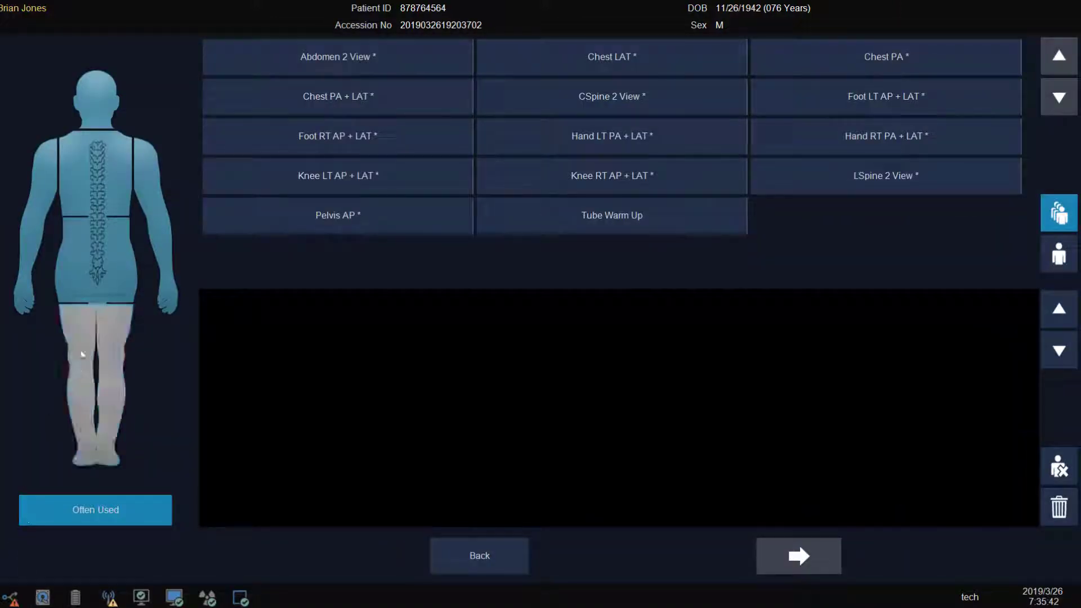
left_click(97, 236)
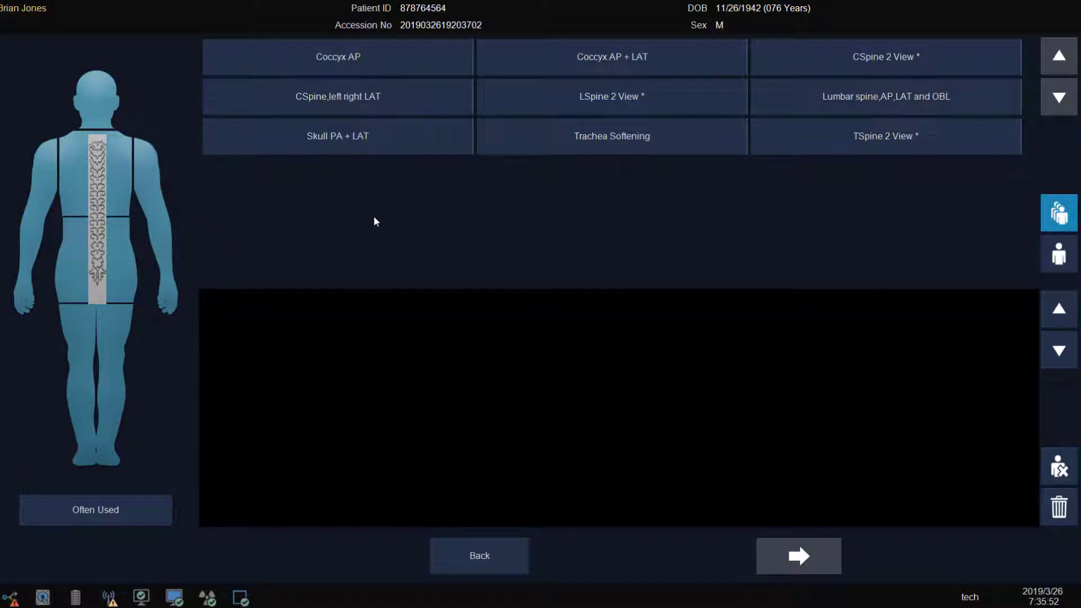
left_click(1069, 265)
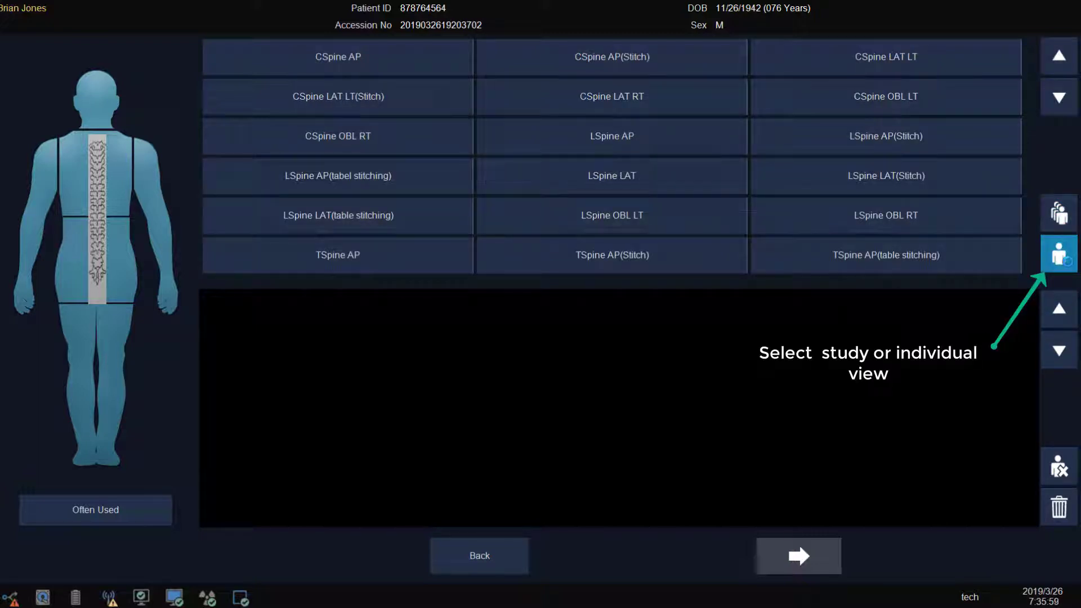
left_click(656, 218)
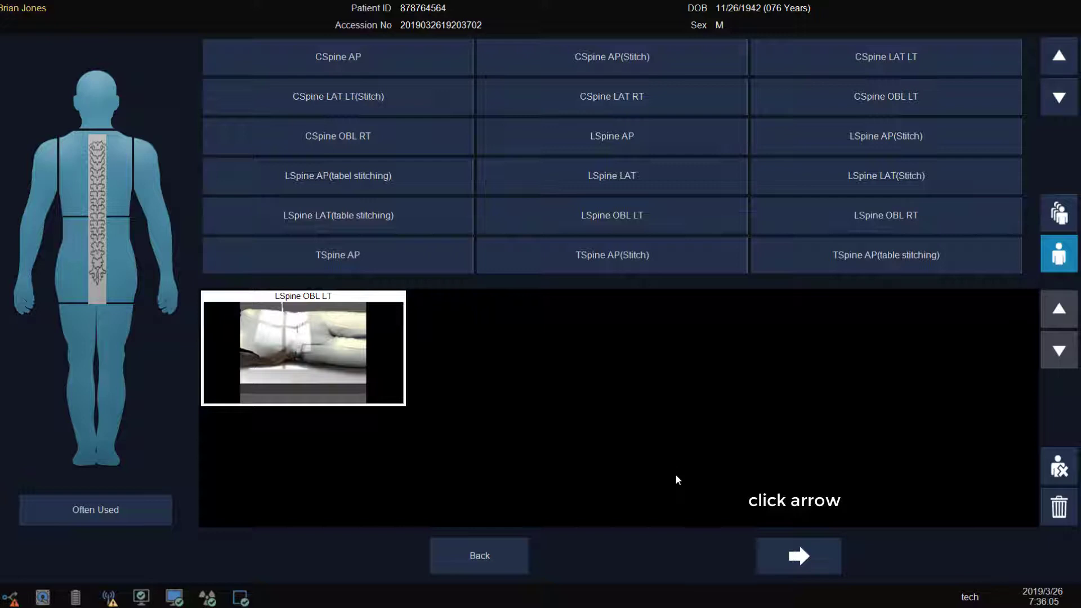
left_click(771, 544)
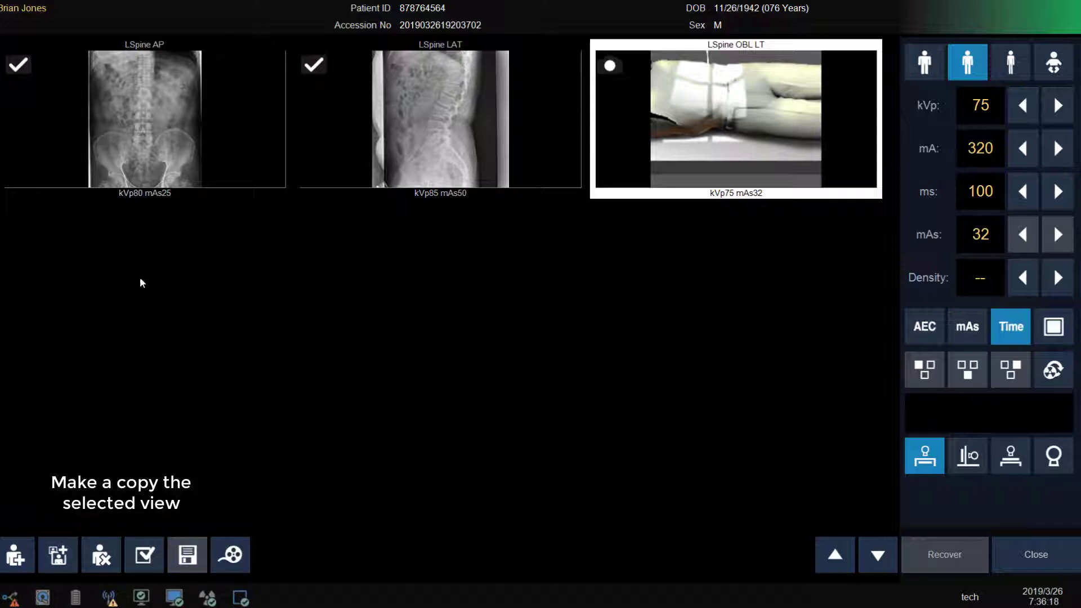
Step: Make a new copy of the LSpine AP view, then select the LSpine LAT image
left_click(172, 161)
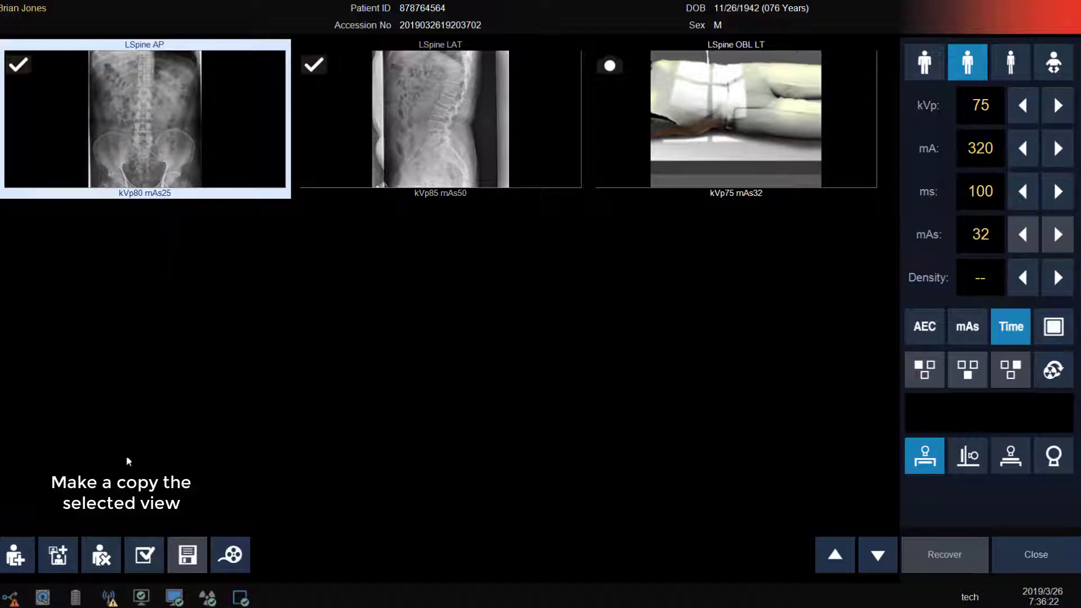
left_click(59, 552)
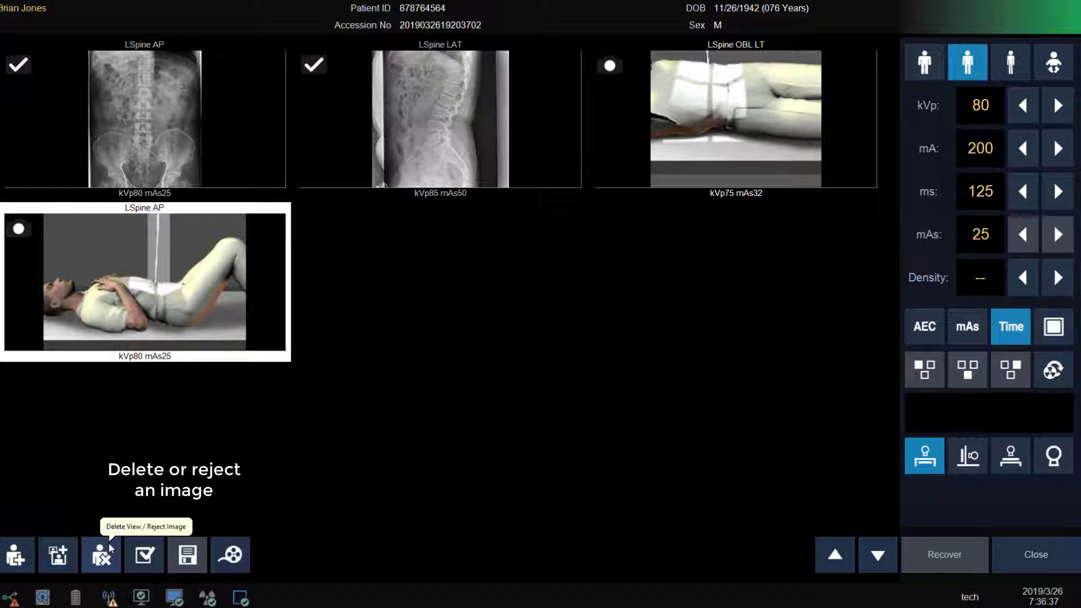
left_click(356, 157)
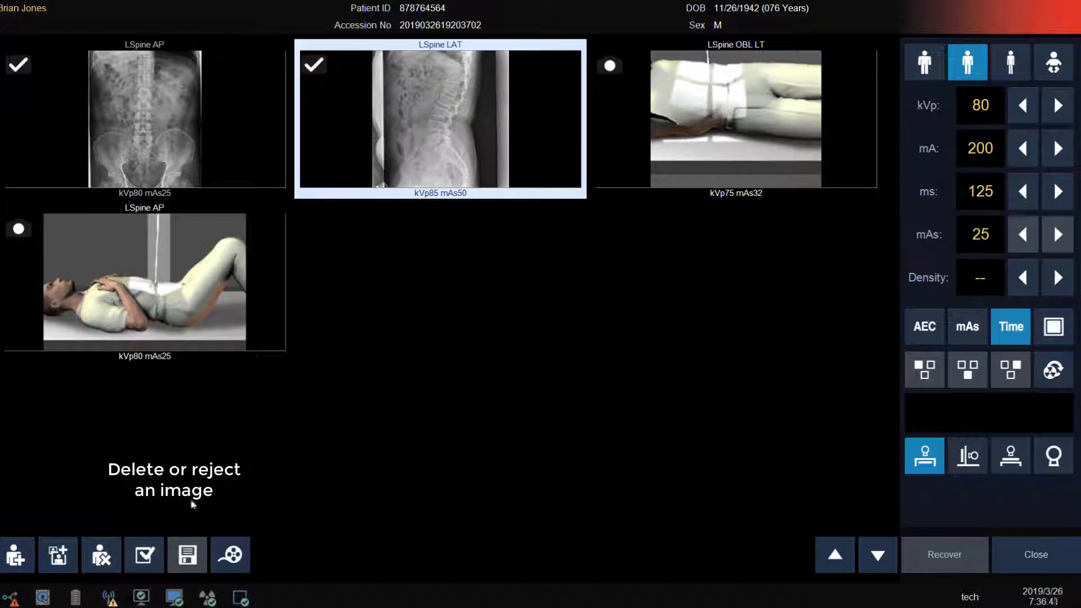
Step: Reject the LSpine LAT image, choosing a rejection reason and confirming
left_click(102, 553)
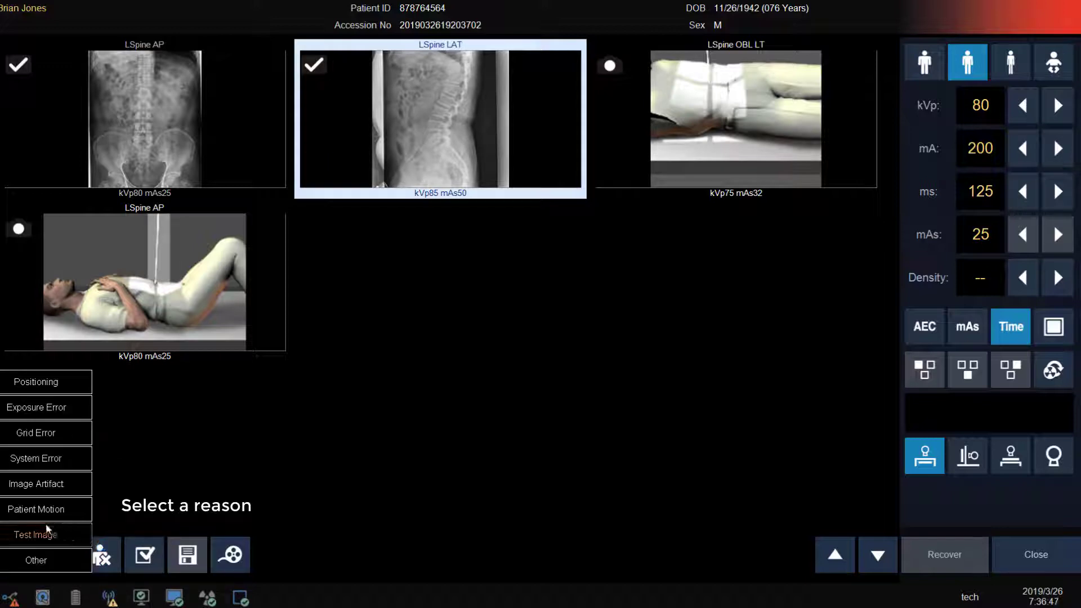
left_click(59, 387)
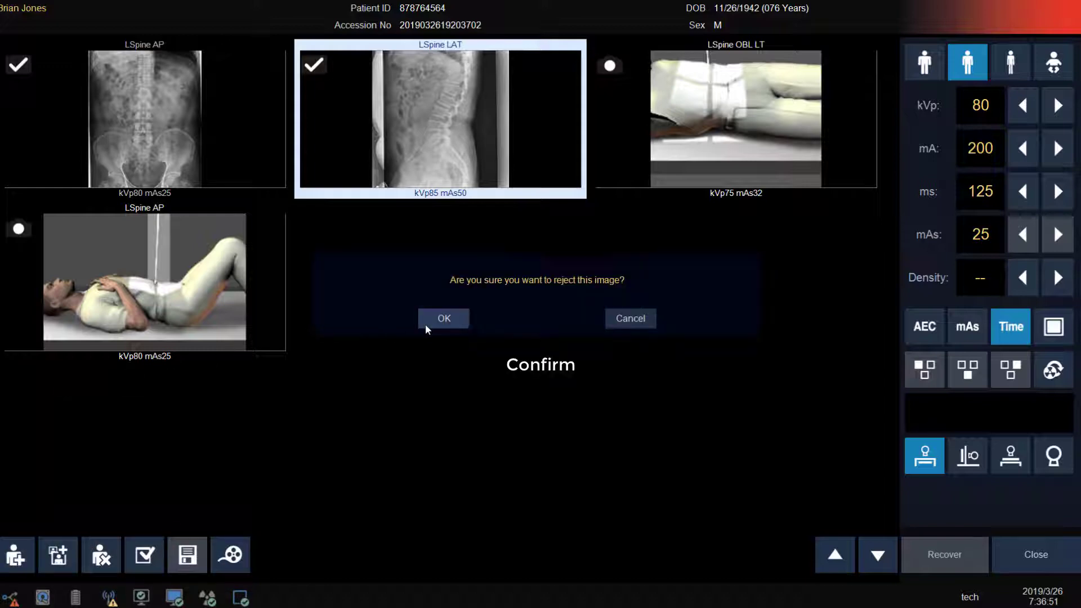
left_click(444, 318)
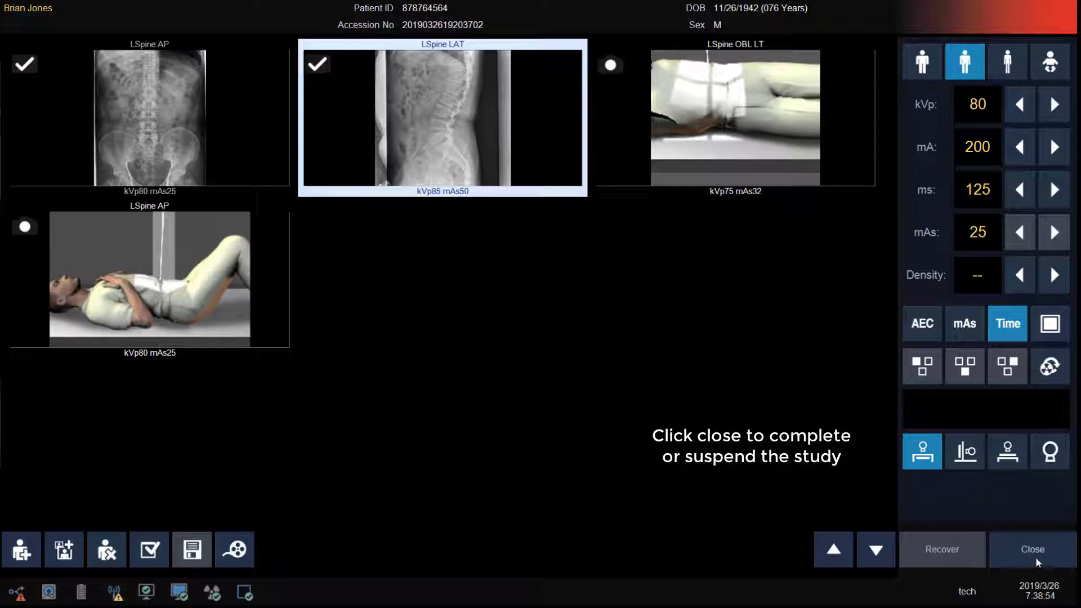
Step: Close the incomplete lumbar study, choosing Finish rather than Suspend
left_click(1032, 551)
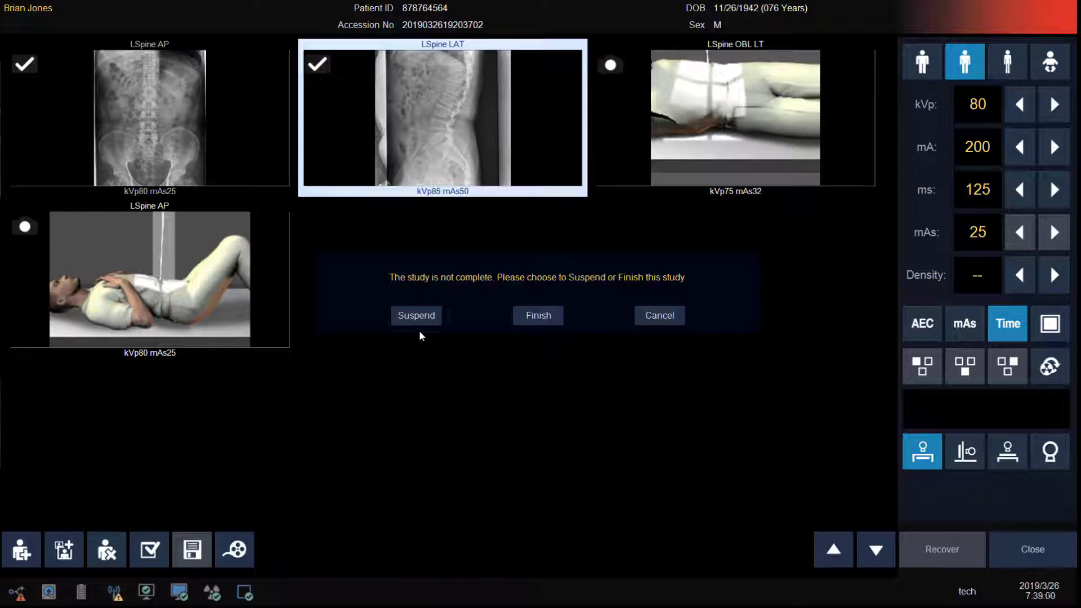
left_click(546, 322)
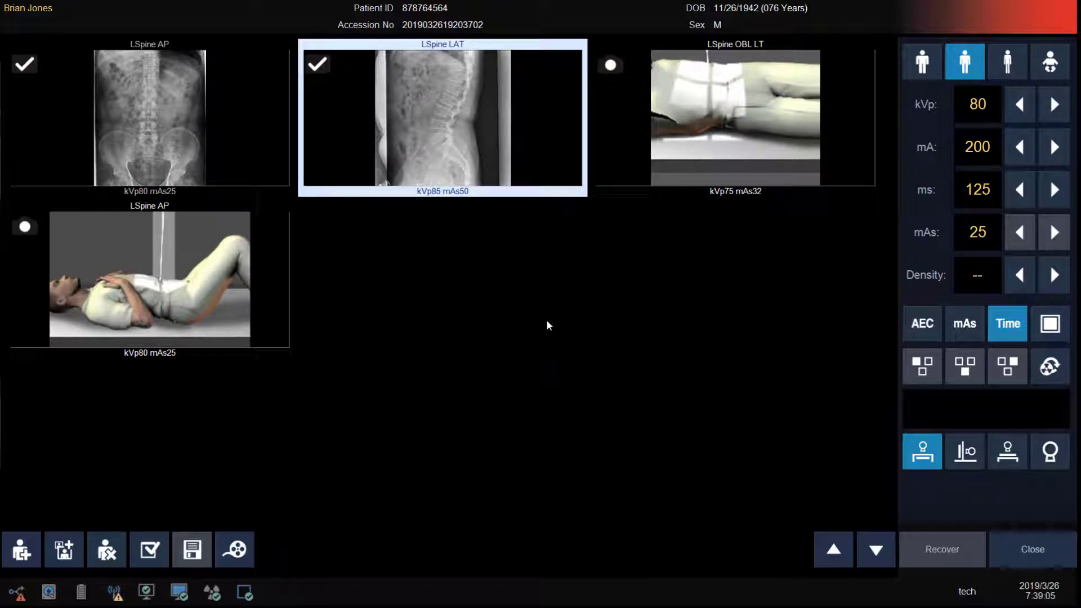